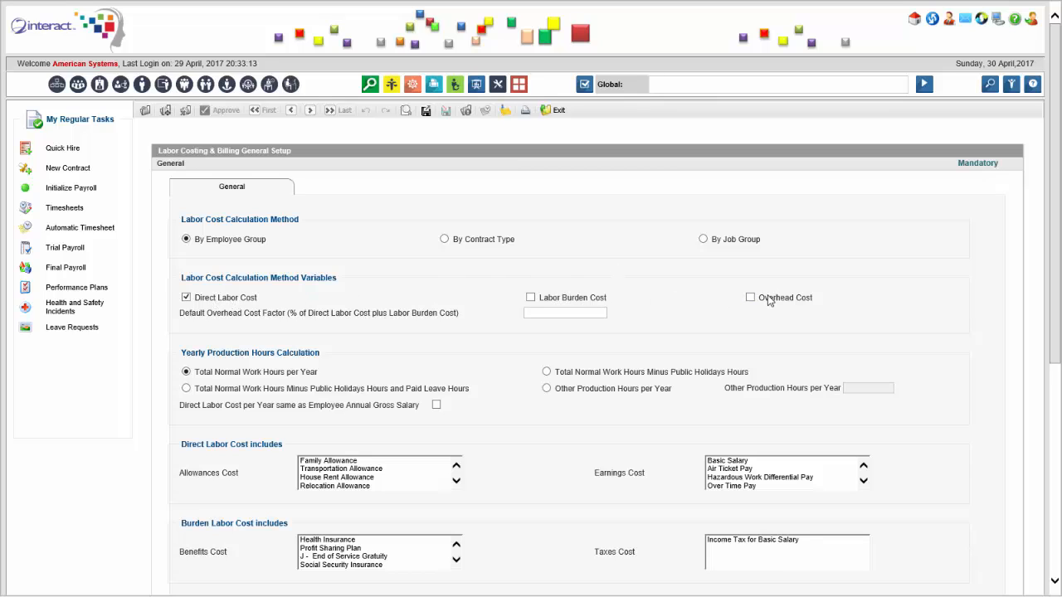
Step: Select every allowance and every earning as costs included in the direct labor cost
{"action": "scroll", "coordinate": [439, 335], "scroll_direction": "down", "scroll_amount": 2}
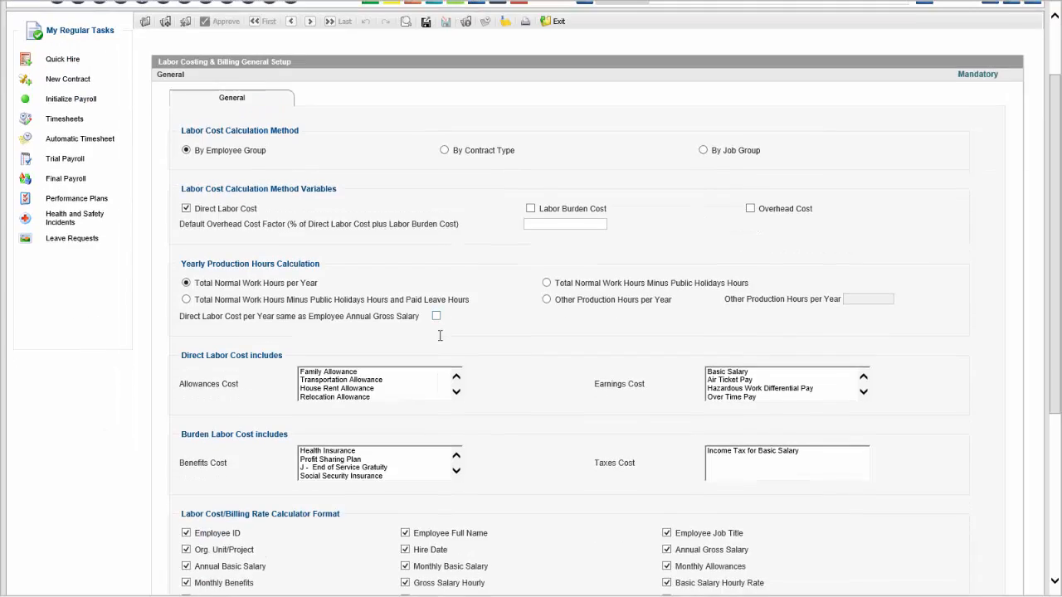
{"action": "scroll", "coordinate": [439, 336], "scroll_direction": "down", "scroll_amount": 2}
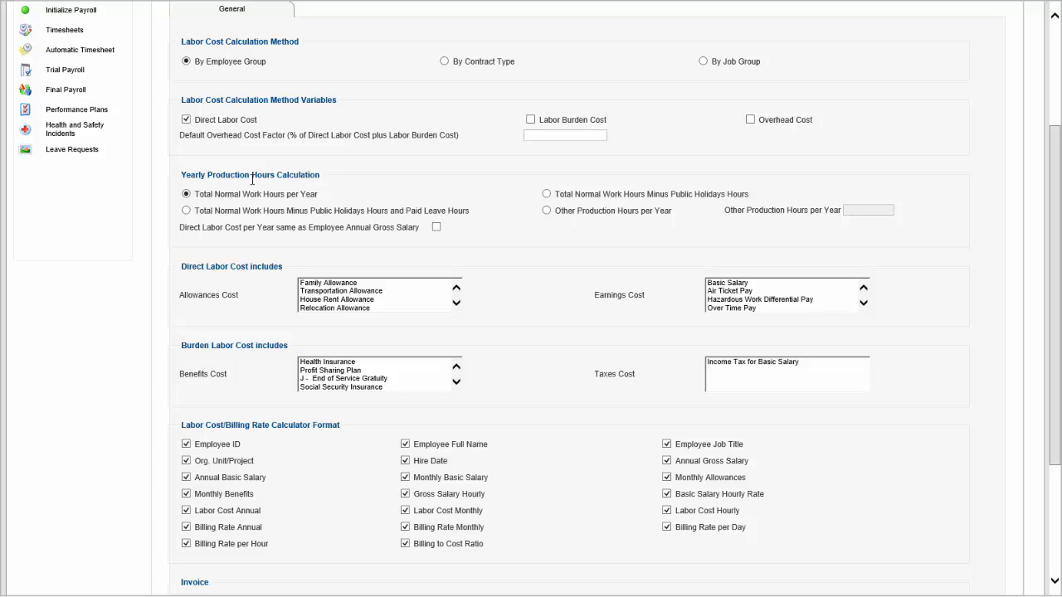
{"action": "scroll", "coordinate": [253, 180], "scroll_direction": "up", "scroll_amount": 3}
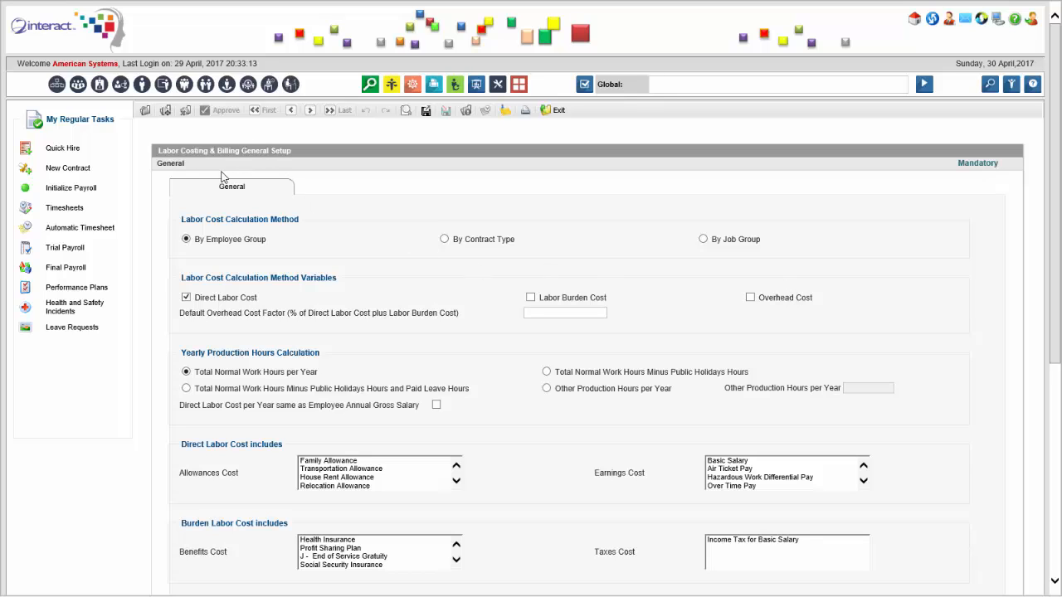
{"action": "scroll", "coordinate": [319, 176], "scroll_direction": "down", "scroll_amount": 1}
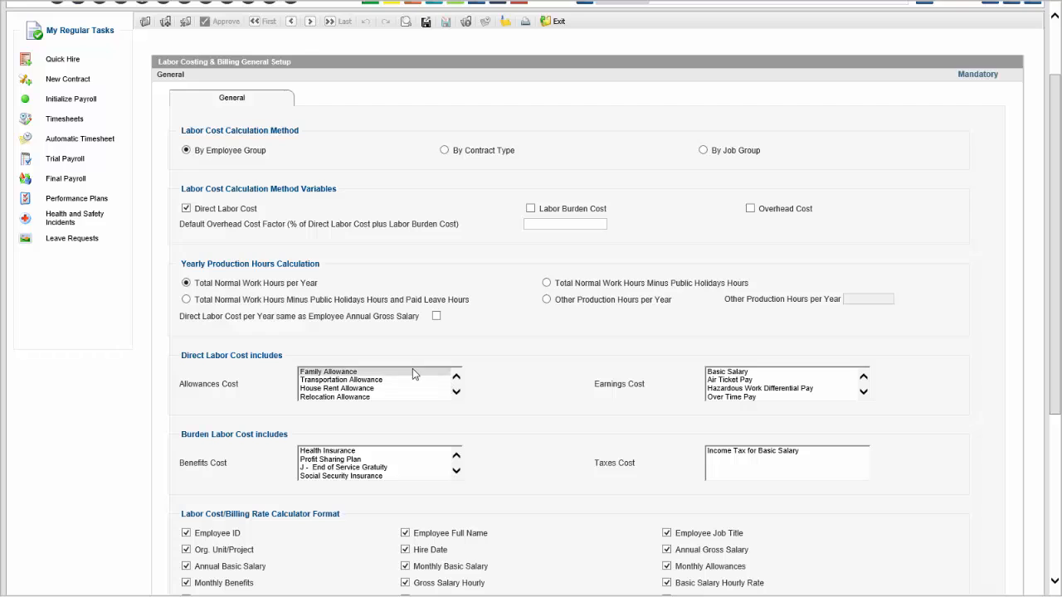
{"action": "left_click", "coordinate": [412, 371]}
{"action": "scroll", "coordinate": [459, 397], "scroll_direction": "down", "scroll_amount": 4}
{"action": "left_click", "coordinate": [440, 397], "text": "shift"}
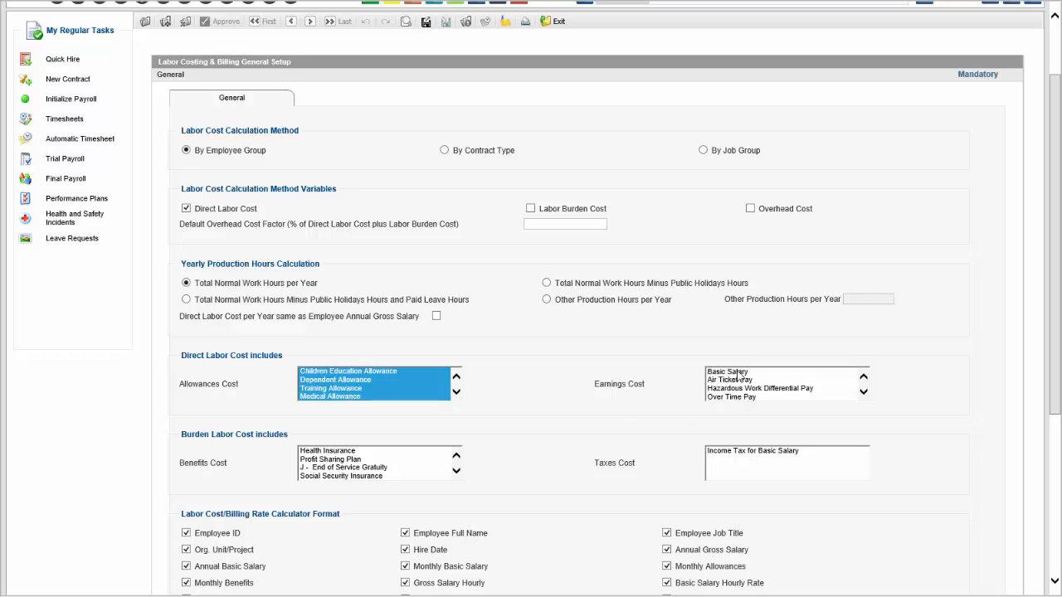
{"action": "scroll", "coordinate": [863, 395], "scroll_direction": "down", "scroll_amount": 3}
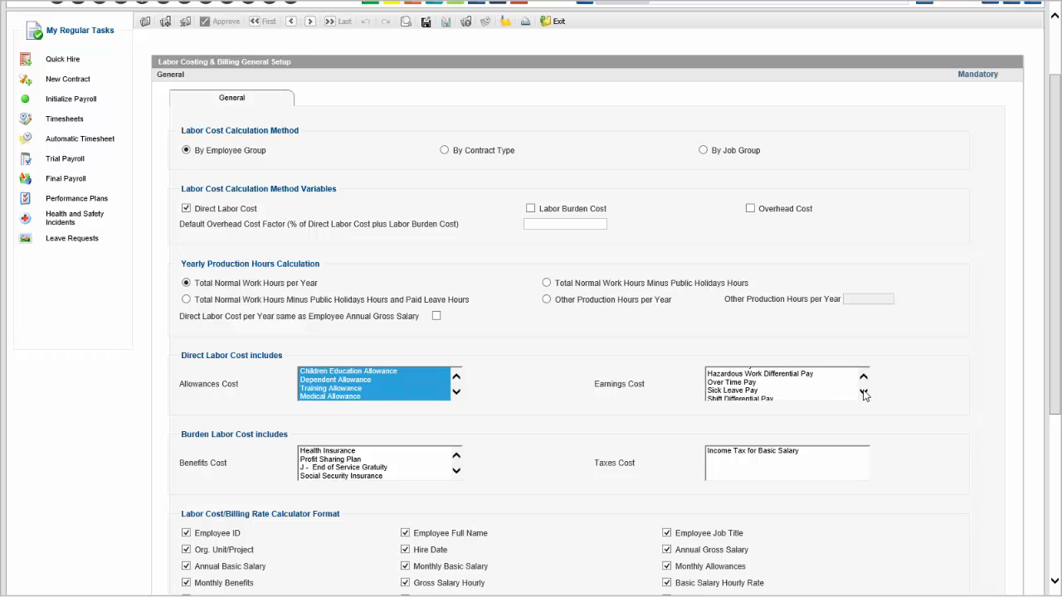
{"action": "left_click", "coordinate": [843, 397], "text": "shift"}
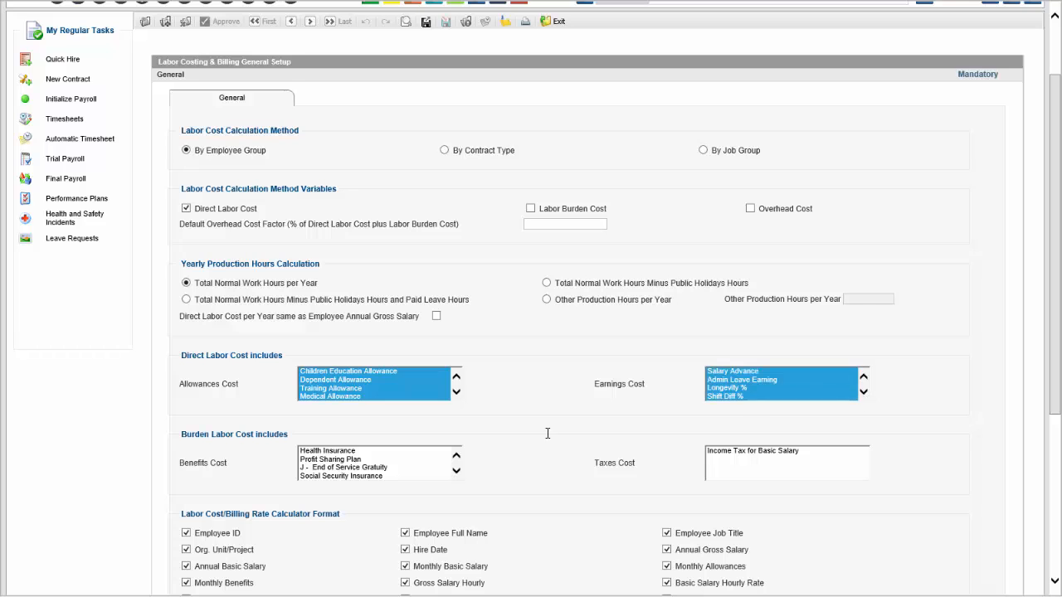
Step: Select all benefits and Income Tax for Basic Salary as costs included in the burden labor cost
{"action": "left_click", "coordinate": [381, 451]}
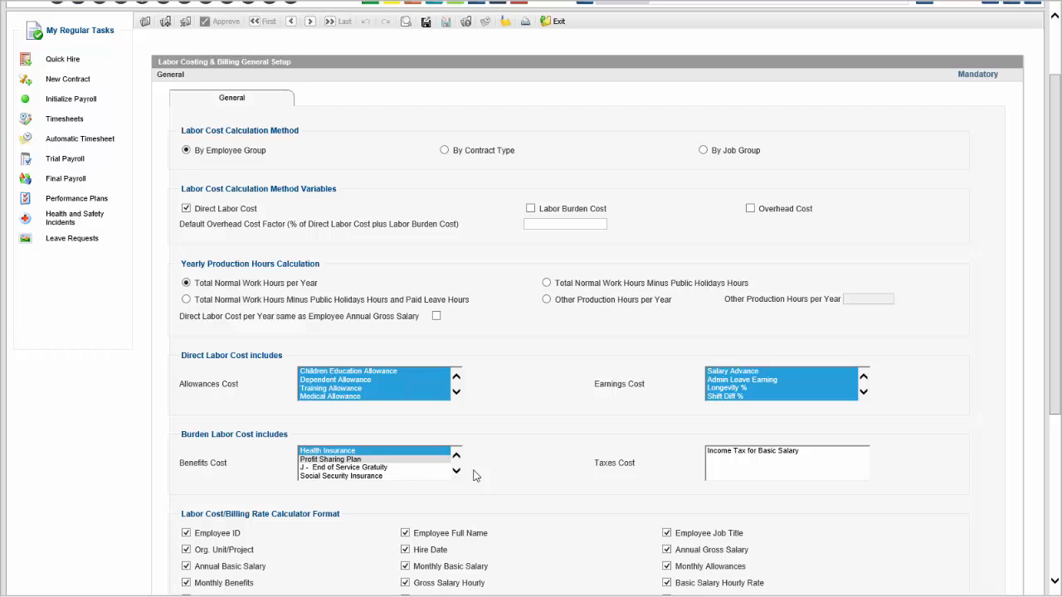
{"action": "left_click", "coordinate": [456, 471]}
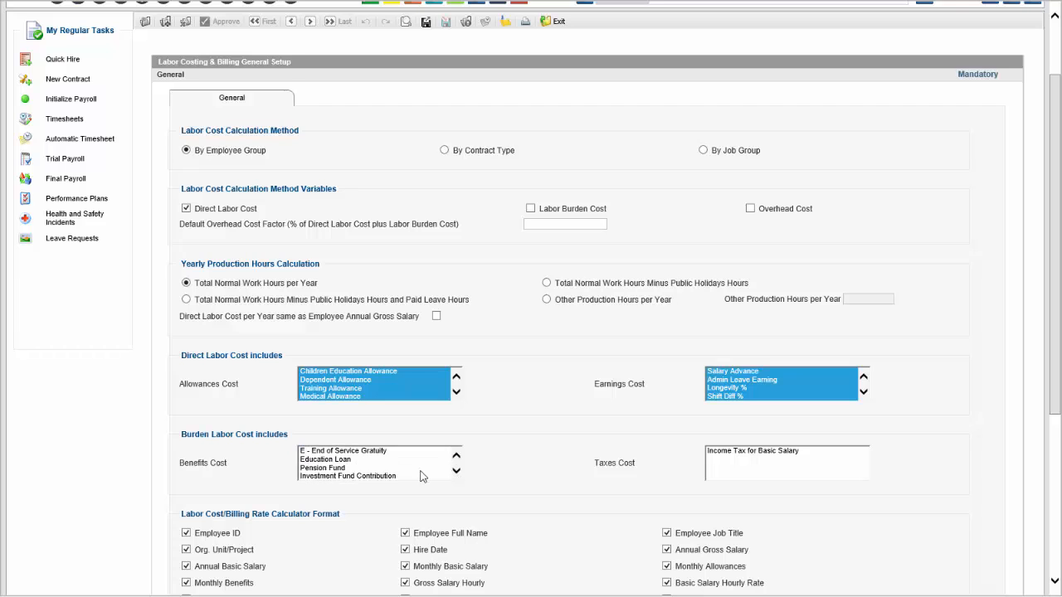
{"action": "left_click", "coordinate": [416, 478], "text": "shift"}
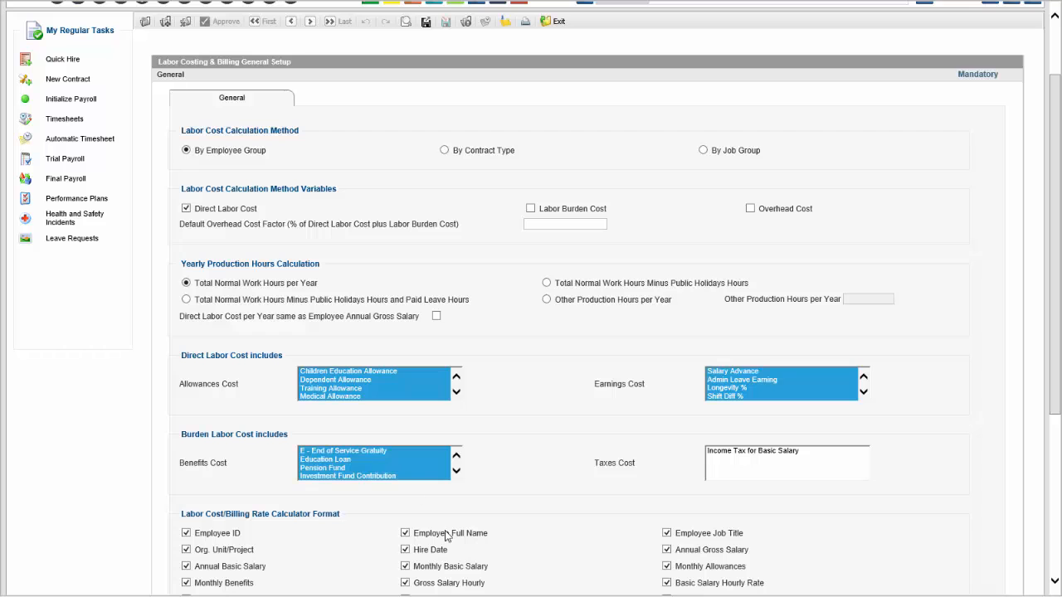
{"action": "left_click", "coordinate": [751, 453]}
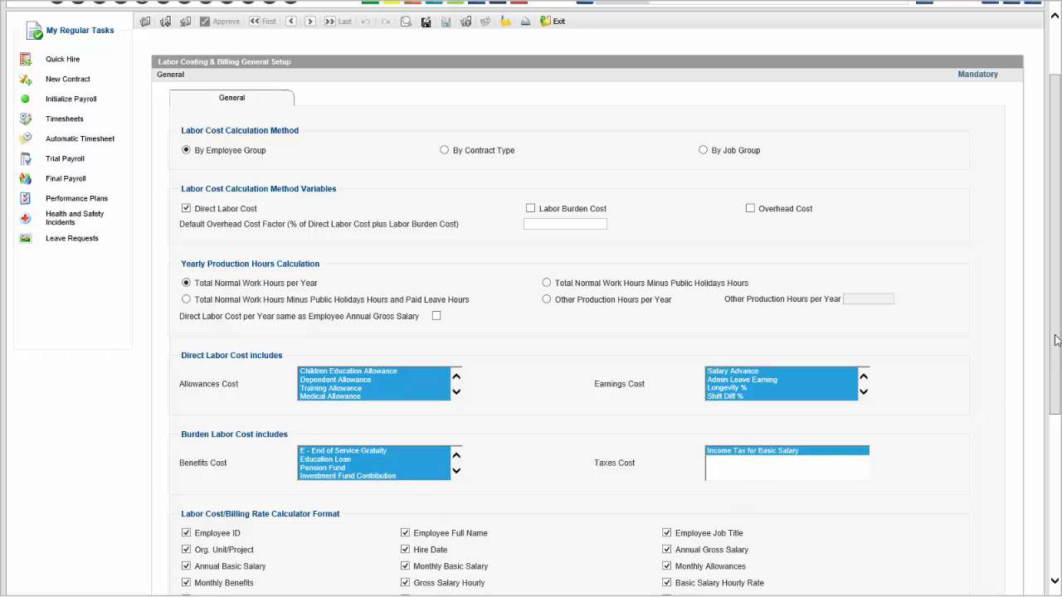
{"action": "left_click_drag", "start_coordinate": [1057, 363], "coordinate": [1056, 466]}
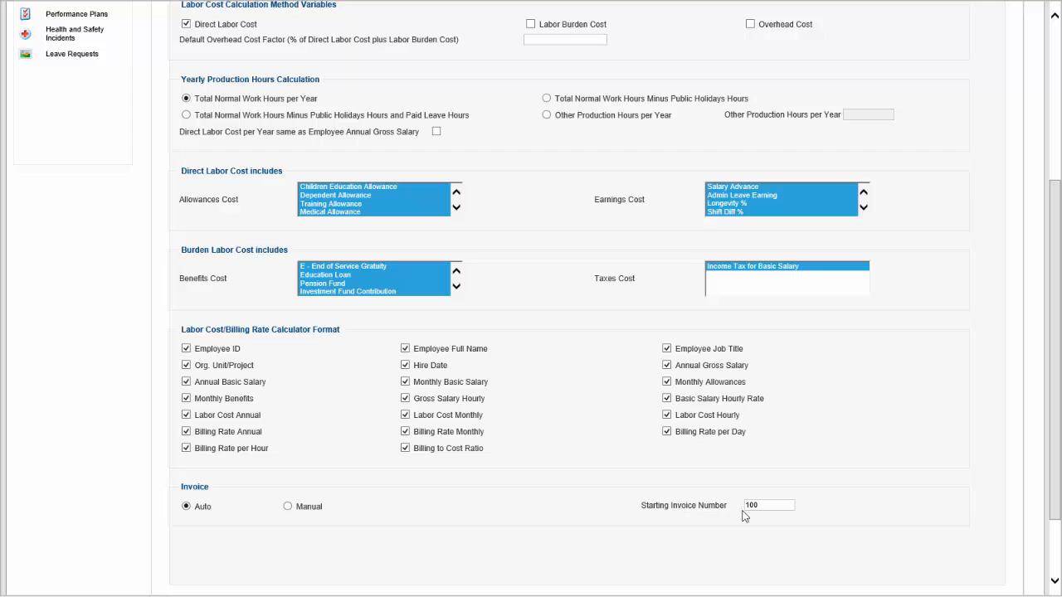
{"action": "left_click_drag", "start_coordinate": [1057, 407], "coordinate": [990, 537]}
{"action": "scroll", "coordinate": [194, 201], "scroll_direction": "up", "scroll_amount": 3}
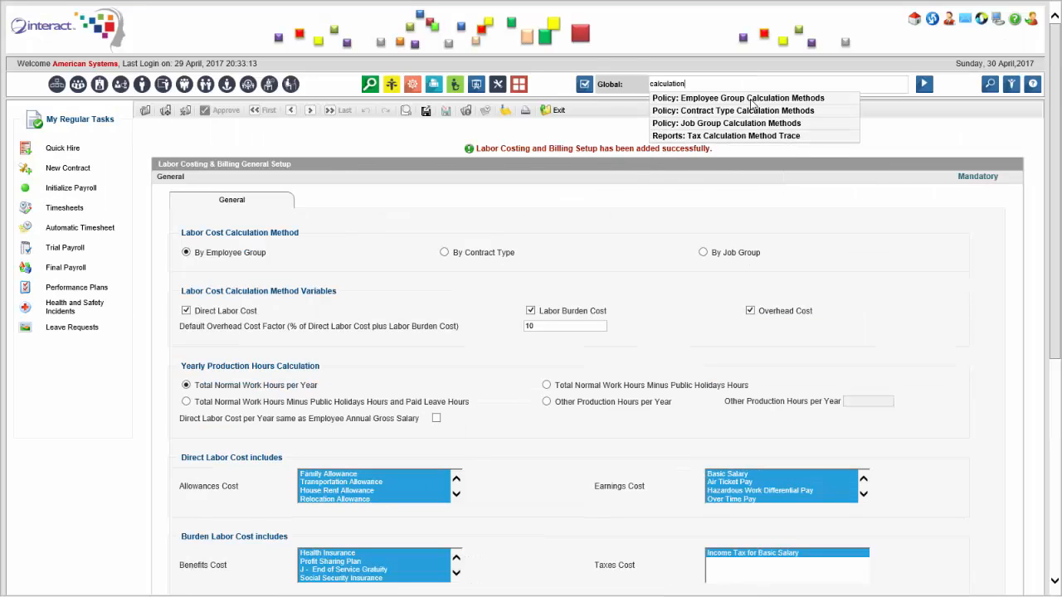
Step: Open the Employee Group Calculation Methods policy and set the billing rate factor for Administration Staff to 30
{"action": "left_click", "coordinate": [798, 98]}
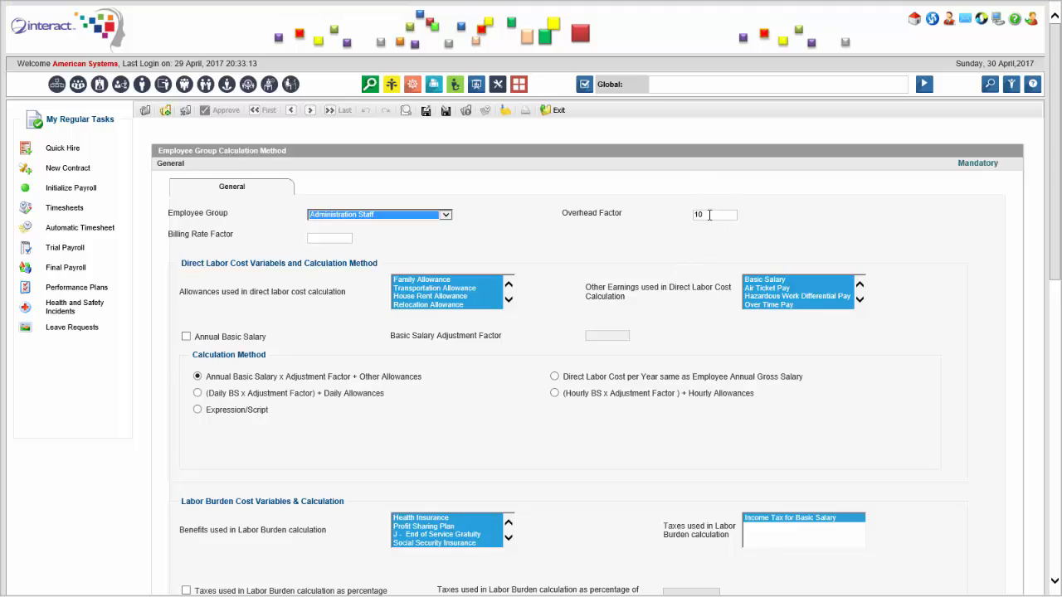
{"action": "left_click", "coordinate": [329, 238]}
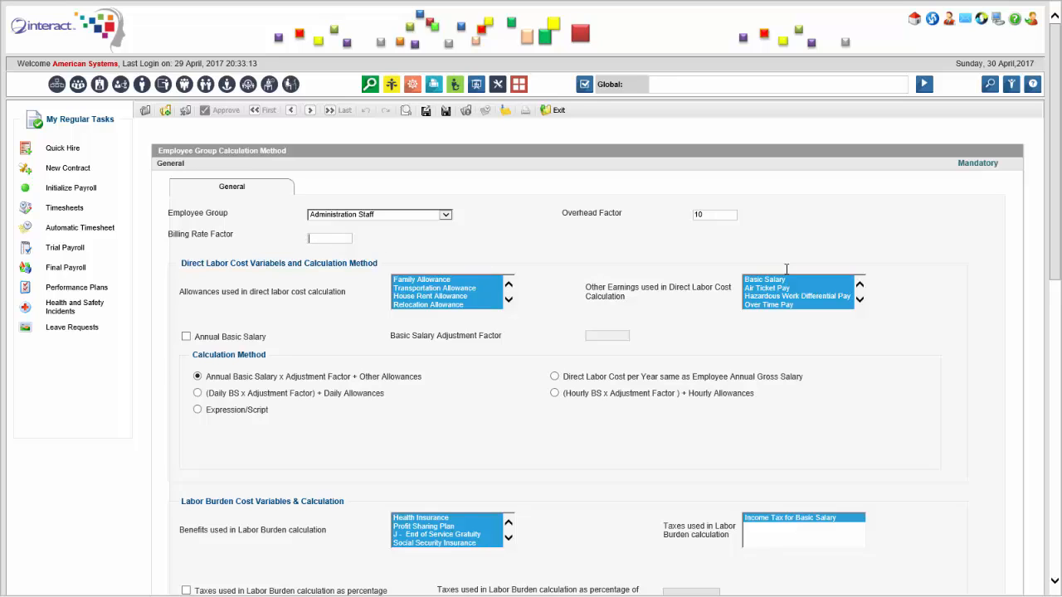
{"action": "type", "text": "30"}
{"action": "left_click_drag", "start_coordinate": [180, 291], "coordinate": [467, 290]}
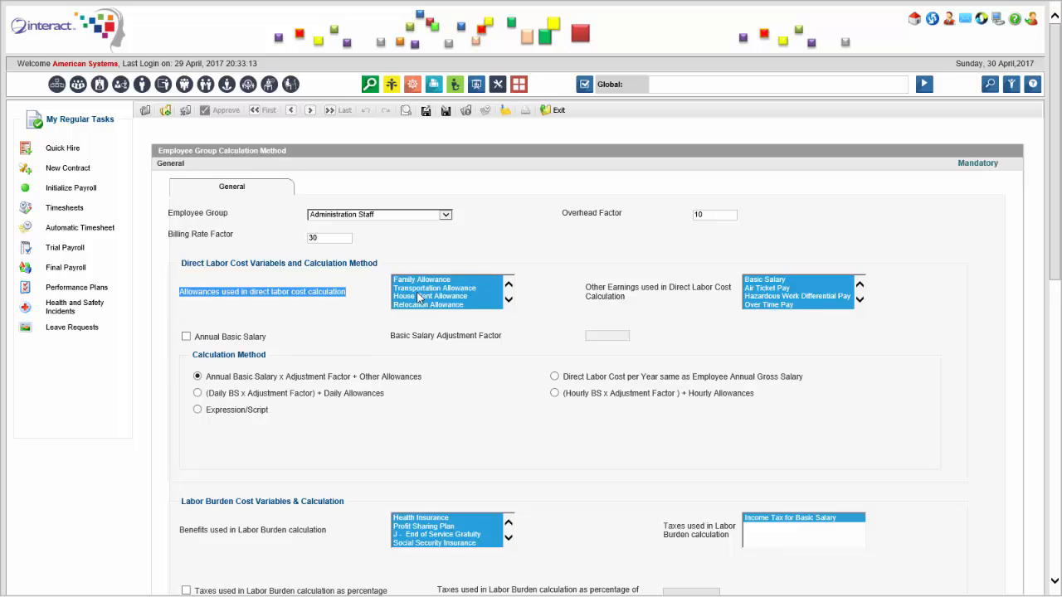
{"action": "left_click", "coordinate": [640, 287]}
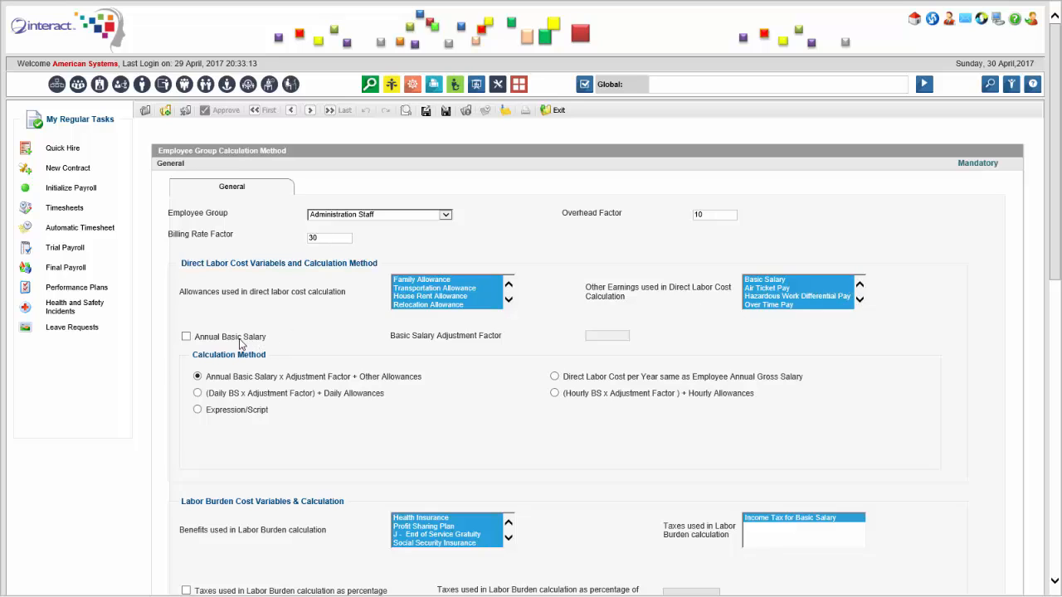
Step: Include Annual Basic Salary with adjustment factor 1 and choose the (Hourly BS x Adjustment Factor) + Hourly Allowances method for direct labor cost
{"action": "left_click", "coordinate": [186, 337]}
{"action": "left_click", "coordinate": [557, 377]}
{"action": "left_click", "coordinate": [555, 394]}
{"action": "left_click_drag", "start_coordinate": [182, 263], "coordinate": [247, 264]}
{"action": "left_click", "coordinate": [292, 344]}
{"action": "left_click", "coordinate": [606, 336]}
{"action": "type", "text": "1"}
{"action": "scroll", "coordinate": [490, 439], "scroll_direction": "down", "scroll_amount": 1}
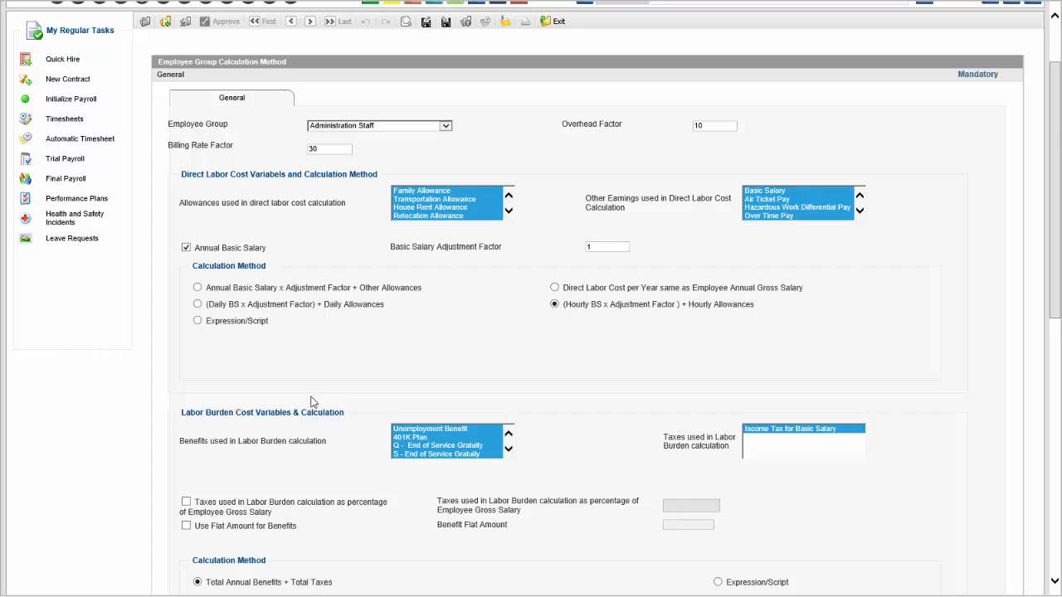
{"action": "scroll", "coordinate": [305, 378], "scroll_direction": "down", "scroll_amount": 2}
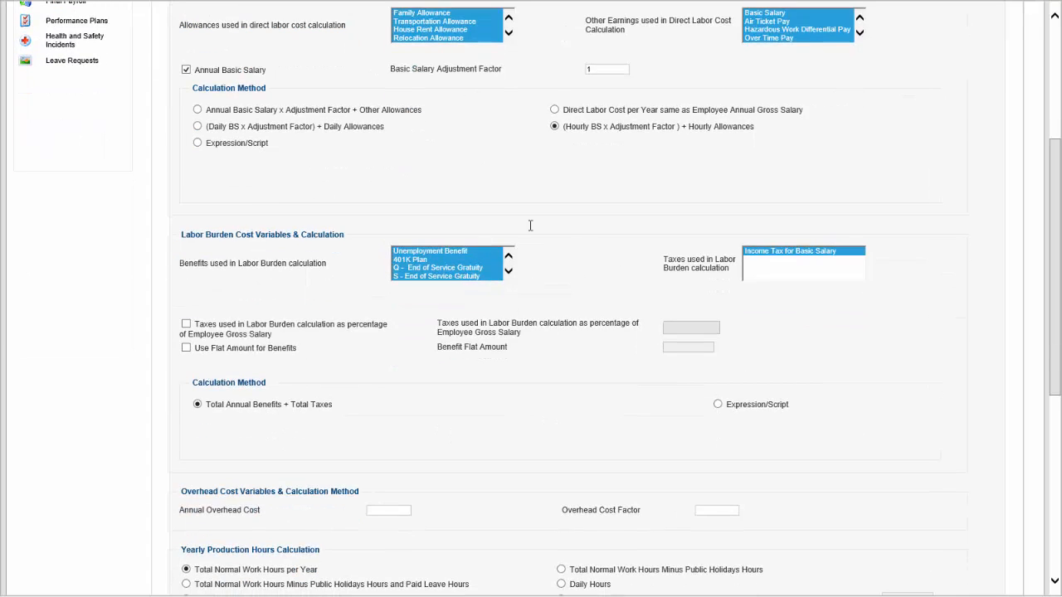
{"action": "left_click", "coordinate": [186, 325]}
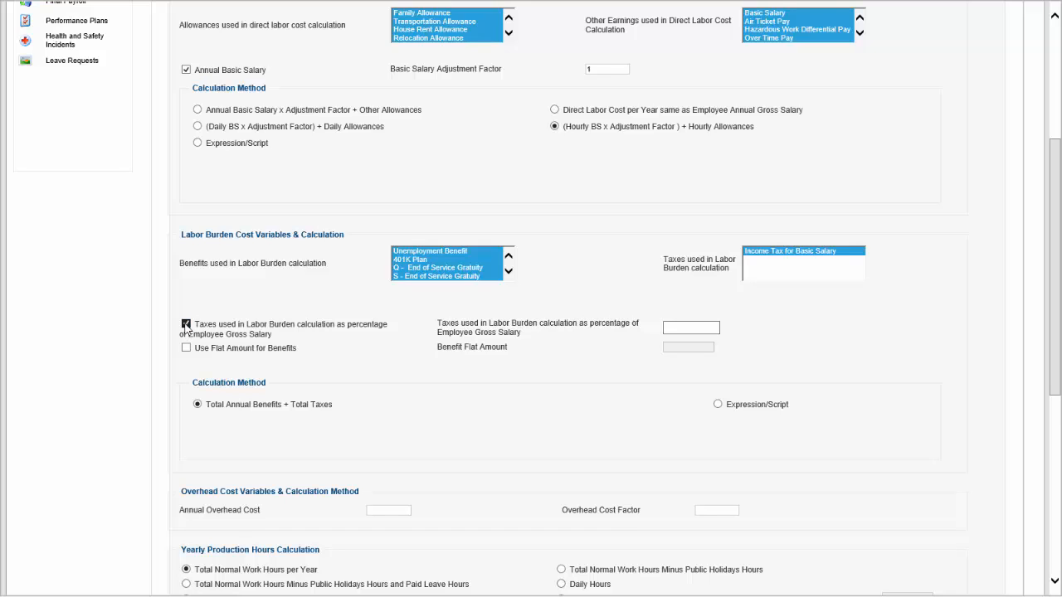
{"action": "left_click", "coordinate": [186, 324]}
{"action": "left_click", "coordinate": [186, 349]}
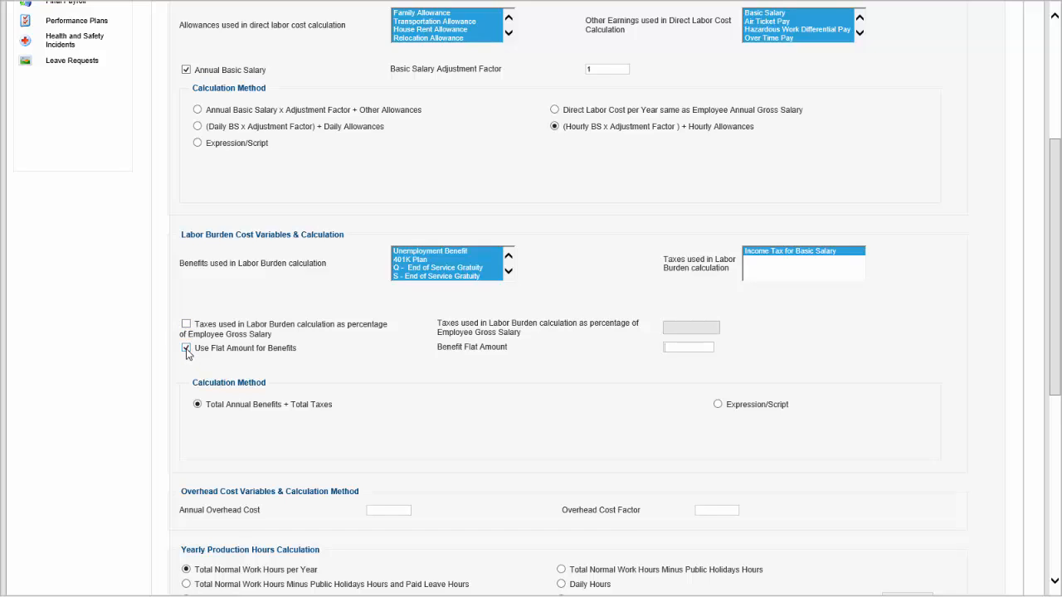
{"action": "left_click", "coordinate": [186, 348]}
{"action": "left_click", "coordinate": [718, 405]}
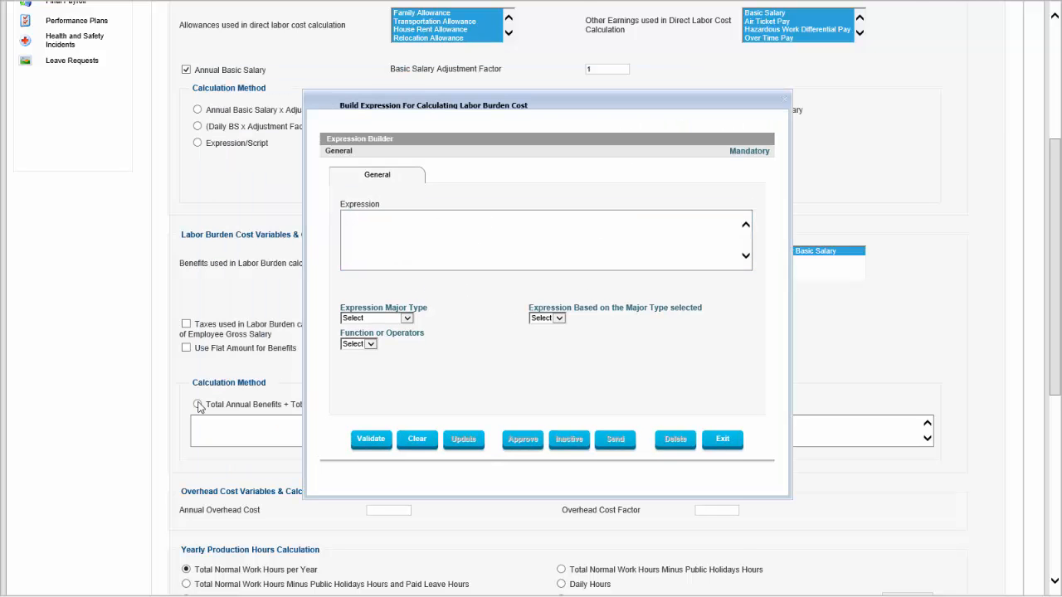
{"action": "left_click", "coordinate": [198, 405]}
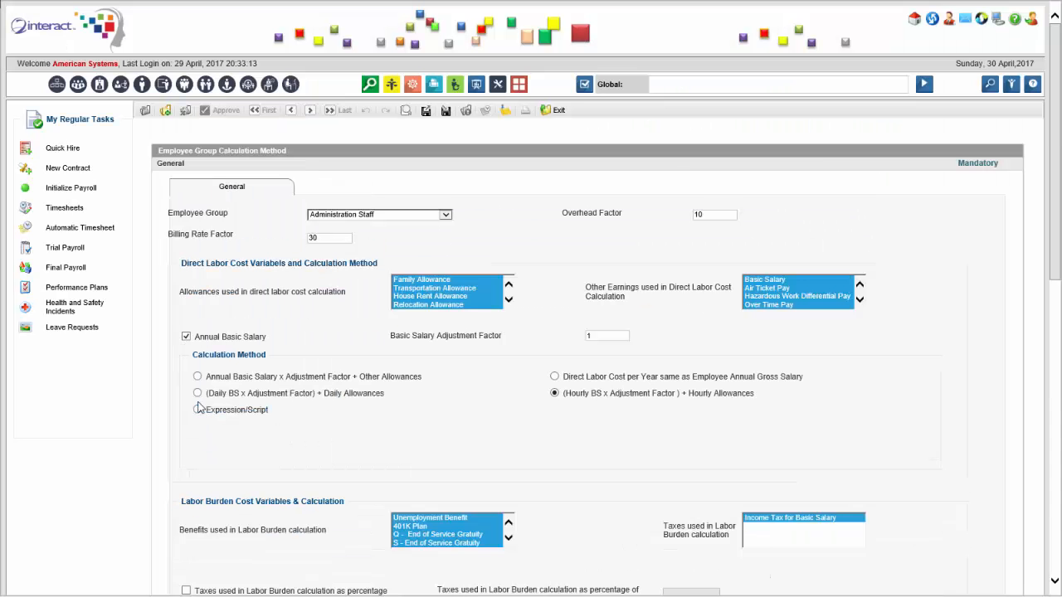
Step: Set the annual overhead cost to 100000
{"action": "scroll", "coordinate": [318, 465], "scroll_direction": "down", "scroll_amount": 3}
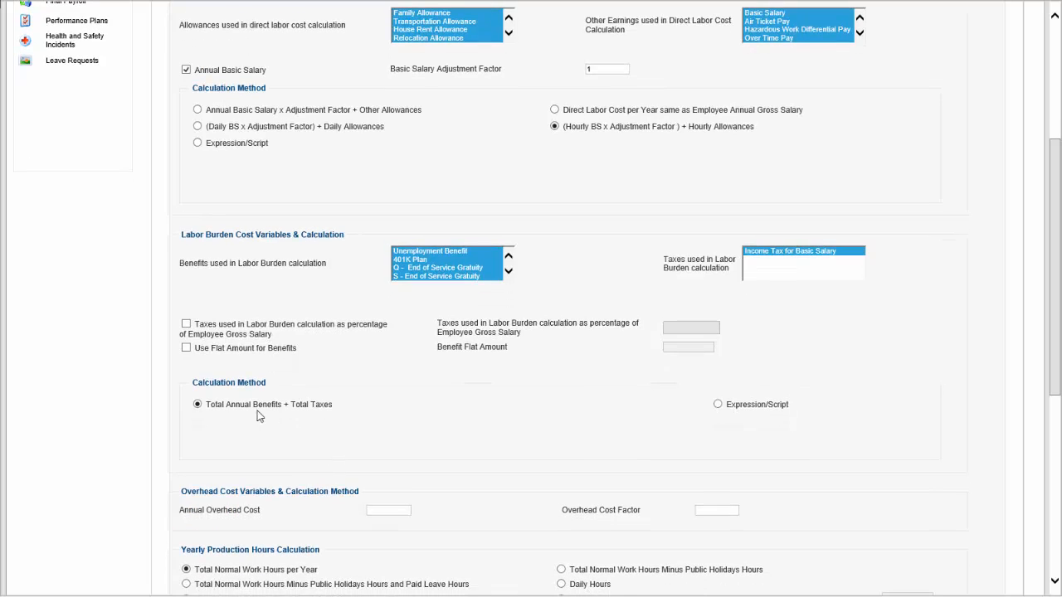
{"action": "scroll", "coordinate": [254, 406], "scroll_direction": "down", "scroll_amount": 1}
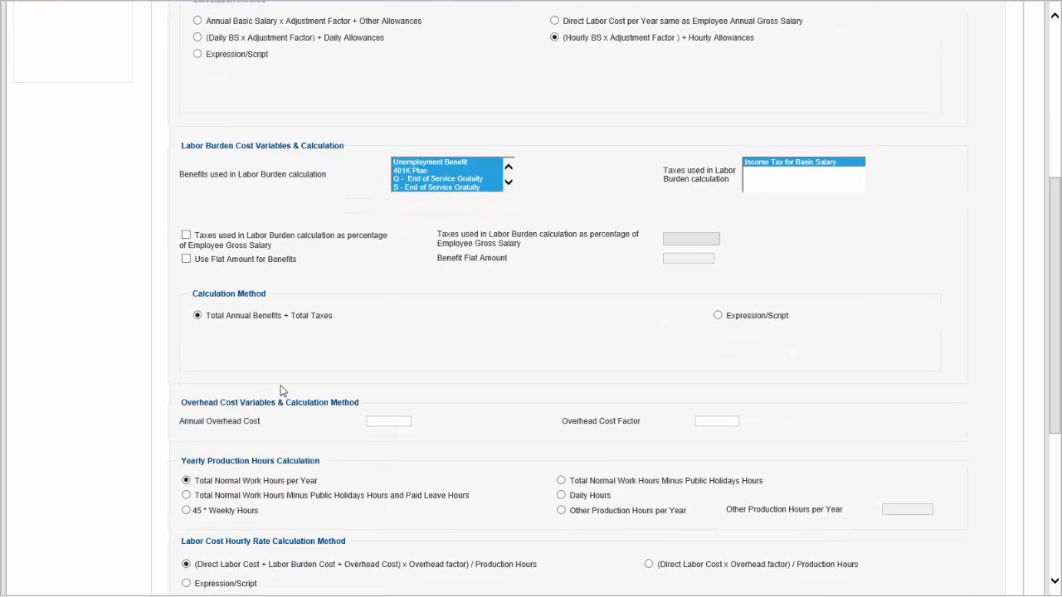
{"action": "scroll", "coordinate": [286, 365], "scroll_direction": "down", "scroll_amount": 2}
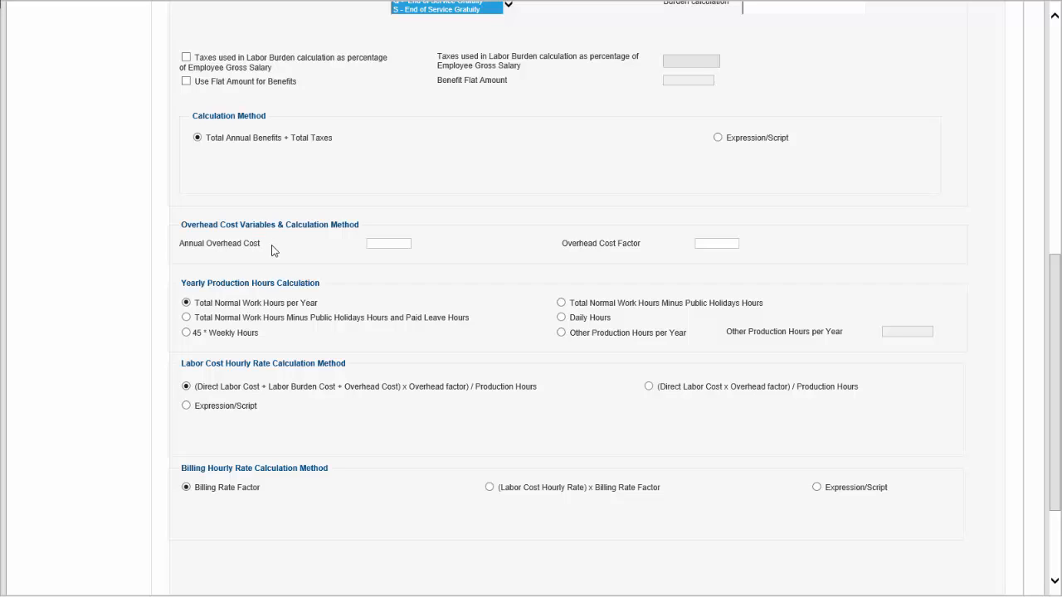
{"action": "left_click", "coordinate": [373, 243]}
{"action": "type", "text": "100000"}
Step: Try the 45 * Weekly Hours and Other Production Hours per Year options for the yearly production hours calculation
{"action": "triple_click", "coordinate": [189, 286]}
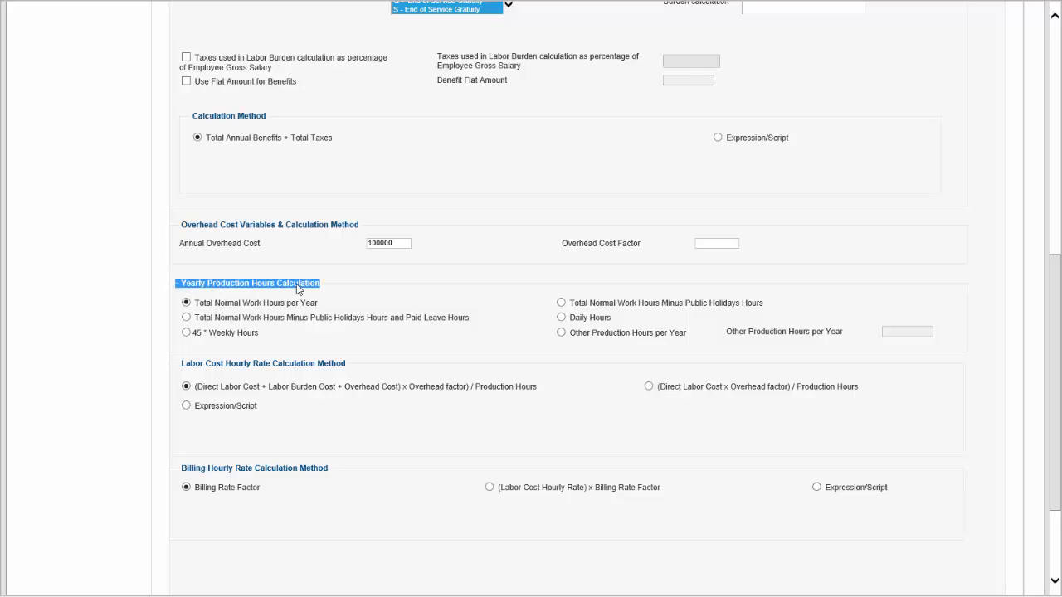
{"action": "left_click", "coordinate": [372, 297]}
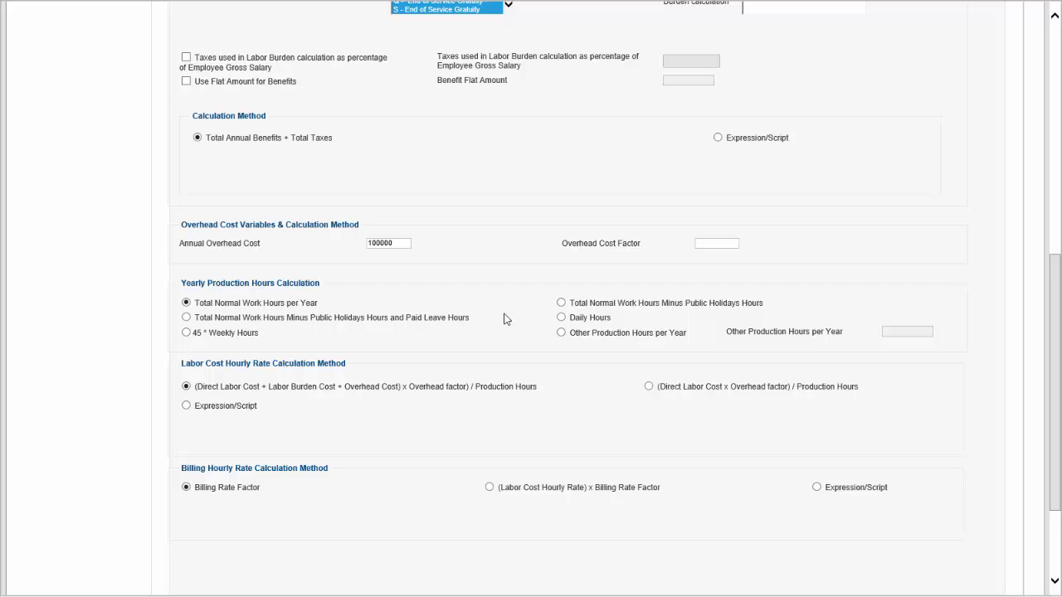
{"action": "left_click", "coordinate": [552, 318]}
{"action": "left_click", "coordinate": [186, 333]}
{"action": "left_click", "coordinate": [562, 333]}
{"action": "scroll", "coordinate": [274, 415], "scroll_direction": "down", "scroll_amount": 1}
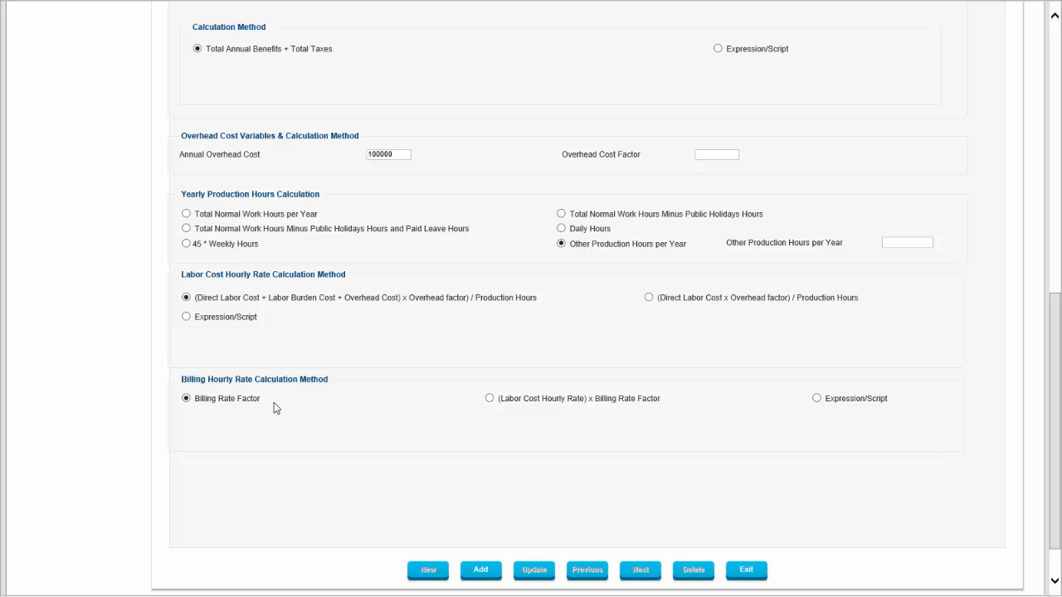
Step: Base yearly production hours on Total Normal Work Hours Minus Public Holidays Hours and Paid Leave Hours, and add the employee group calculation
{"action": "scroll", "coordinate": [422, 407], "scroll_direction": "up", "scroll_amount": 10}
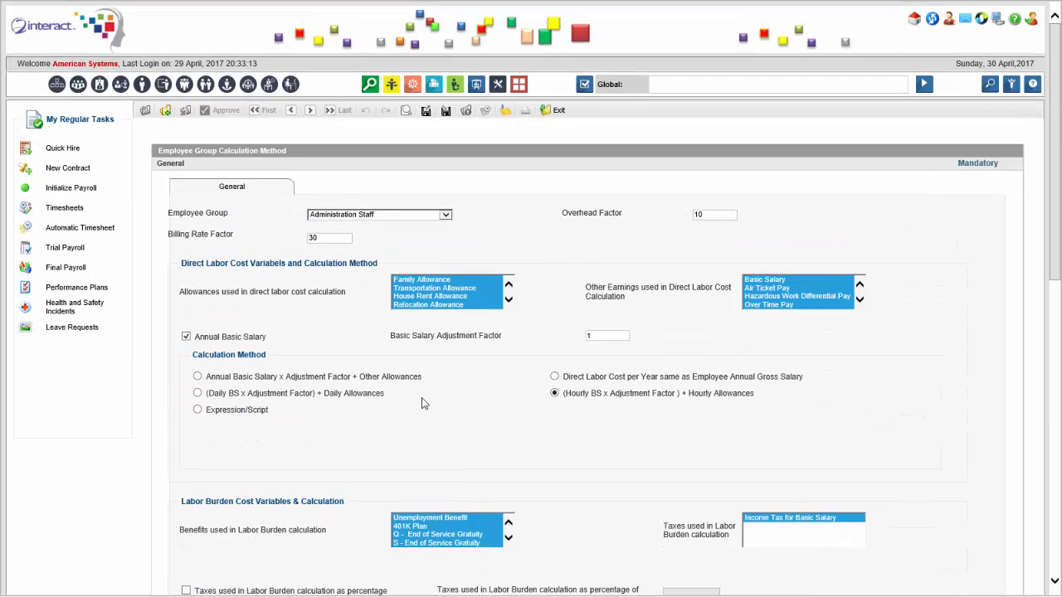
{"action": "scroll", "coordinate": [423, 404], "scroll_direction": "down", "scroll_amount": 1}
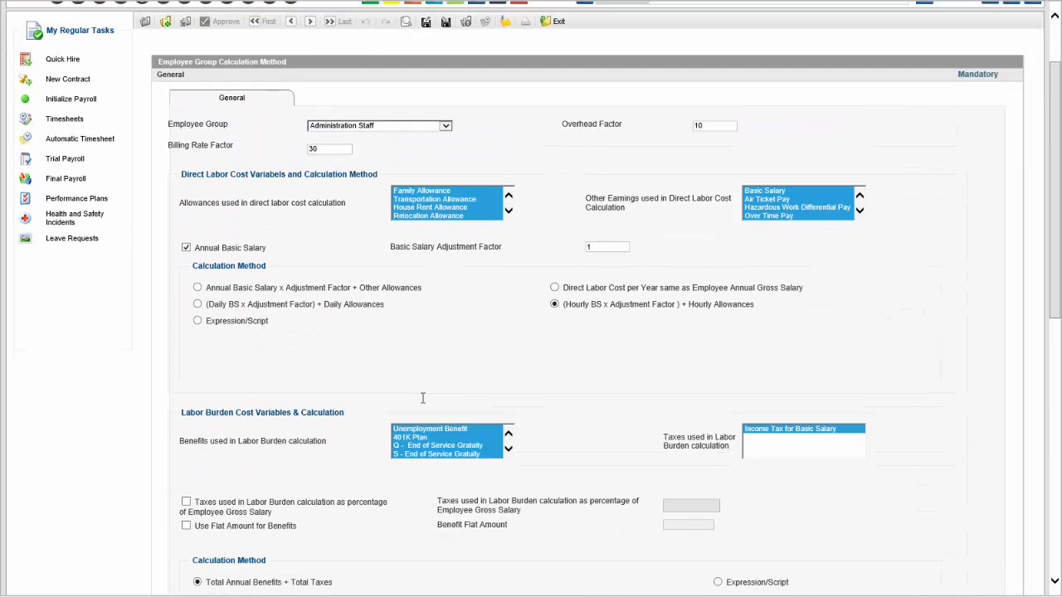
{"action": "scroll", "coordinate": [423, 398], "scroll_direction": "down", "scroll_amount": 5}
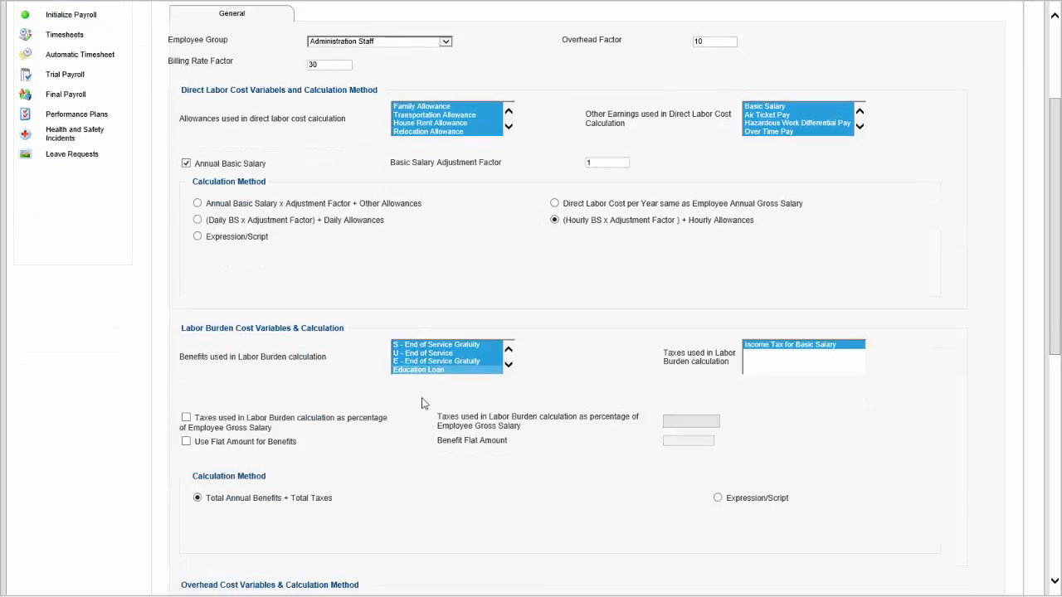
{"action": "left_click", "coordinate": [422, 406]}
{"action": "scroll", "coordinate": [423, 403], "scroll_direction": "down", "scroll_amount": 3}
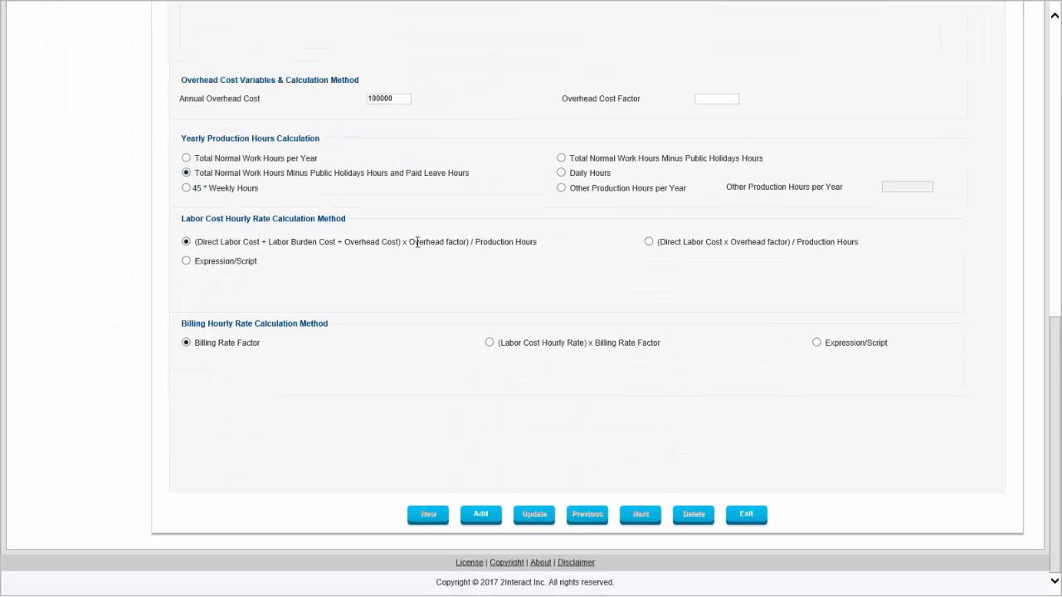
{"action": "left_click", "coordinate": [483, 513]}
{"action": "left_click", "coordinate": [482, 513]}
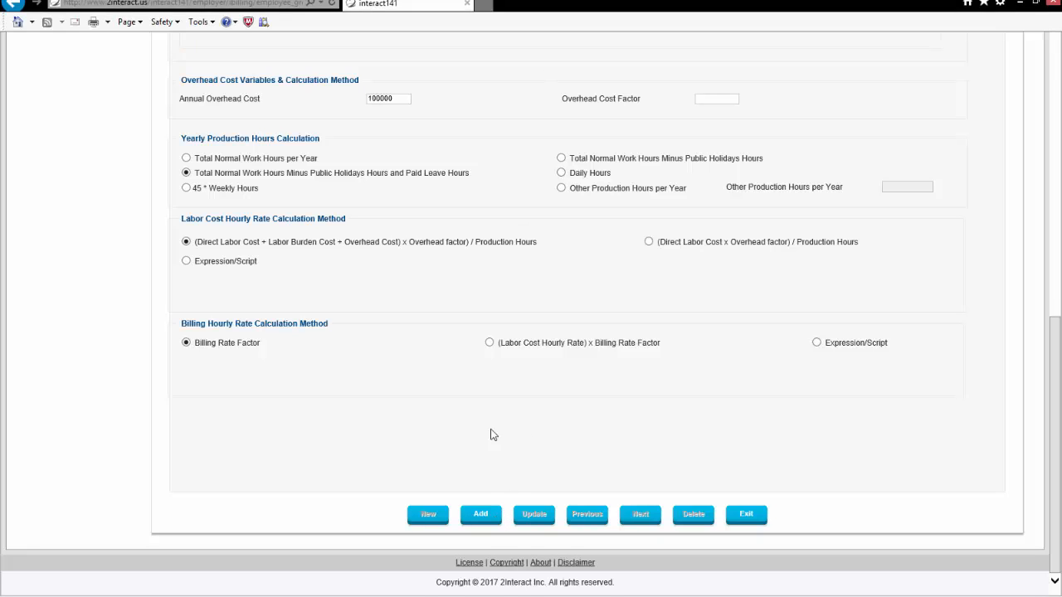
{"action": "left_click", "coordinate": [486, 519]}
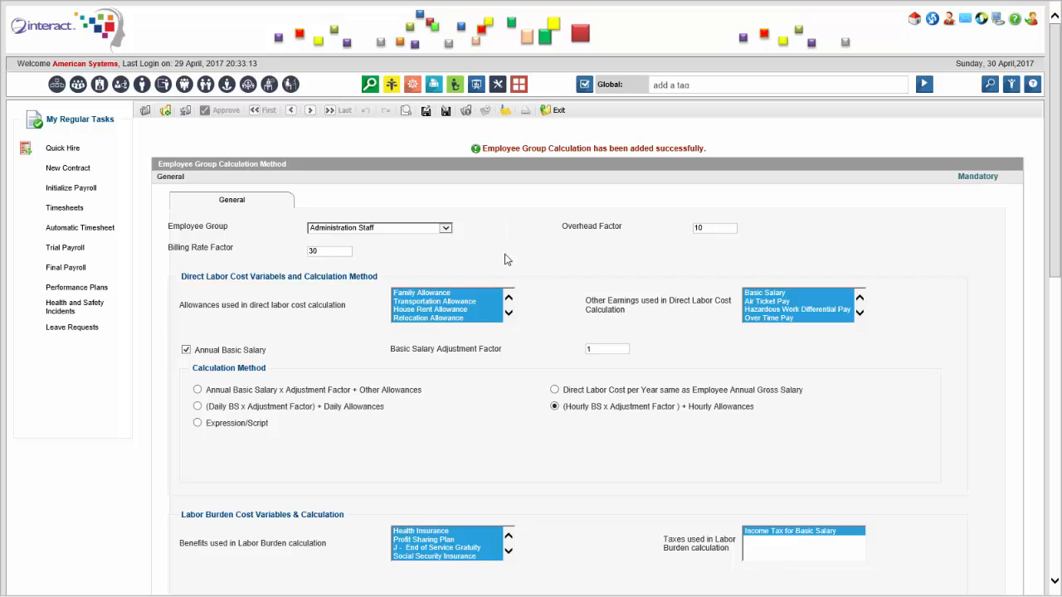
Step: Find and open the Labor Costing & Billing Calculator activity using the search term "labor billing"
{"action": "left_click", "coordinate": [728, 85]}
{"action": "type", "text": "labor billing"}
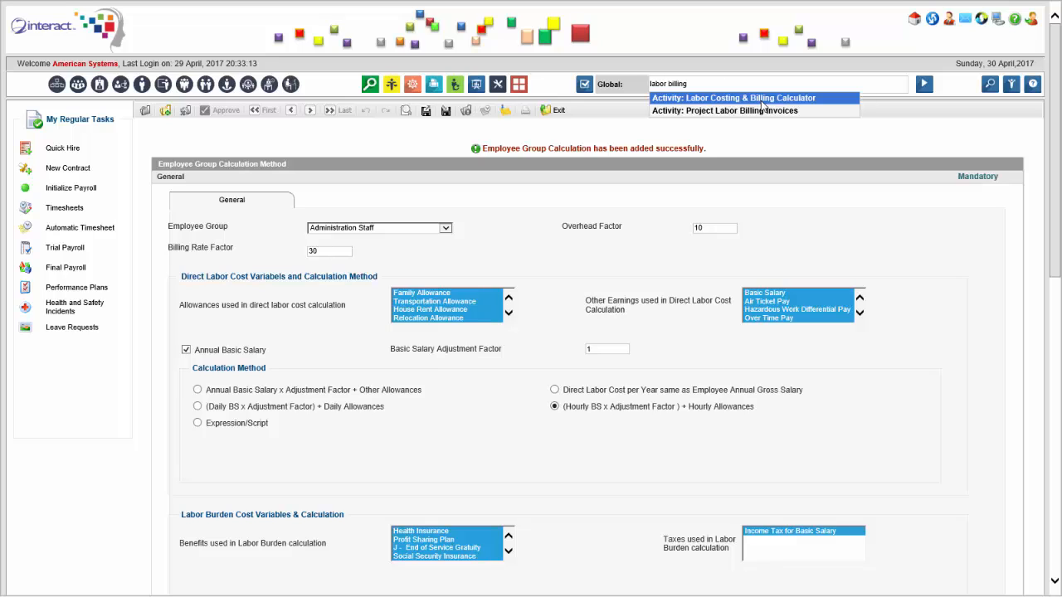
{"action": "left_click", "coordinate": [762, 101]}
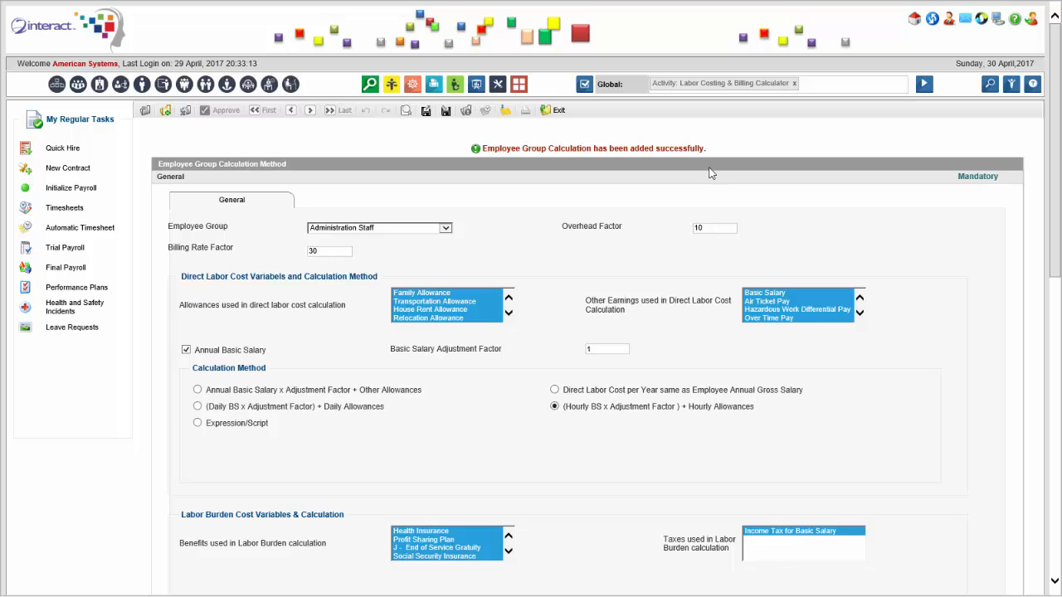
Step: Set the employee group to Administration Staff and the pay period to January 2017, and calculate the labor costs and billing rates
{"action": "left_click", "coordinate": [422, 239]}
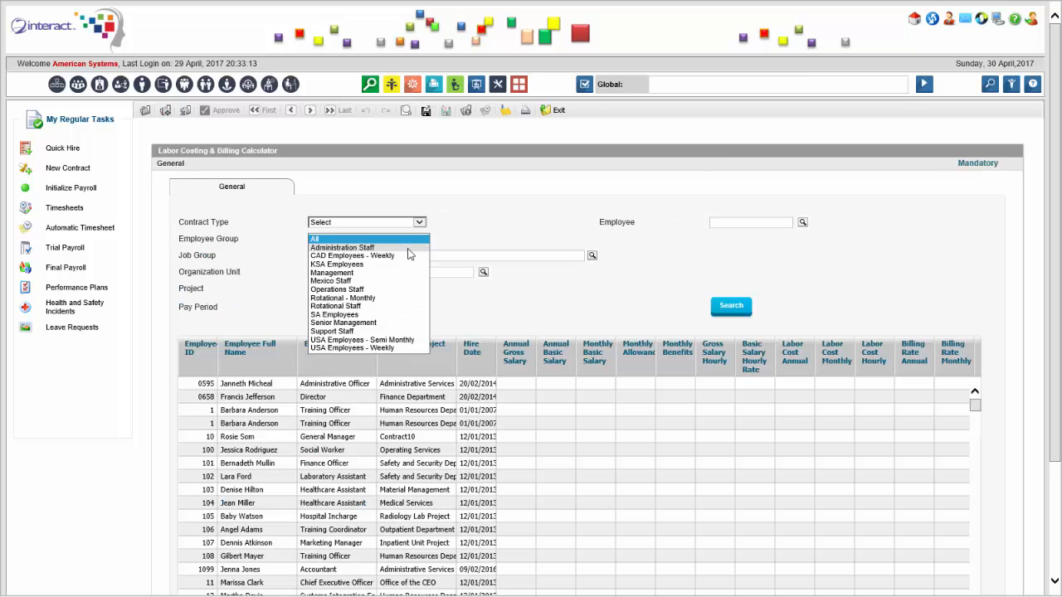
{"action": "left_click", "coordinate": [408, 249]}
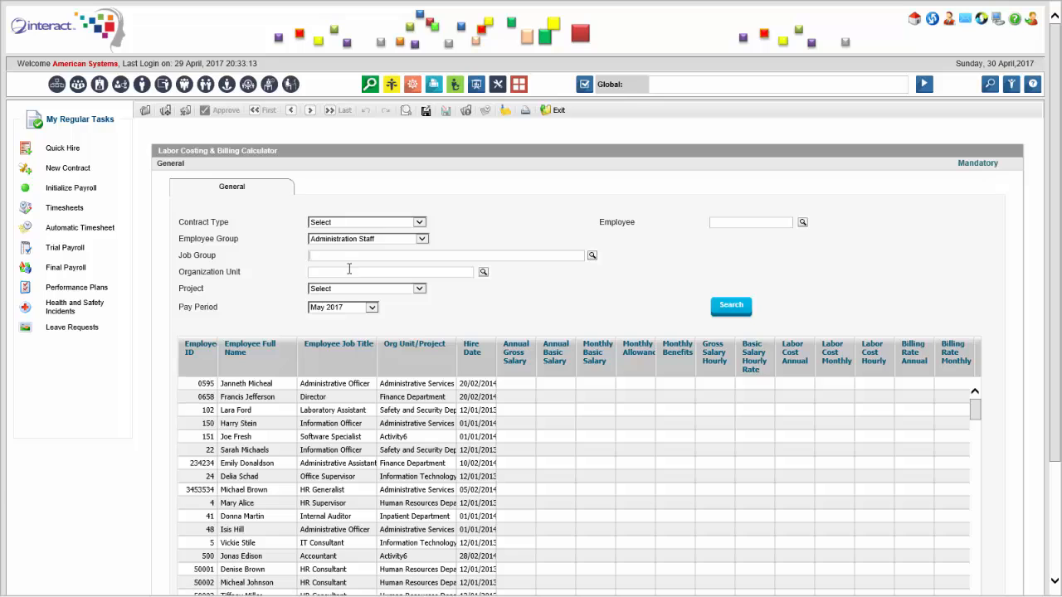
{"action": "left_click", "coordinate": [410, 289]}
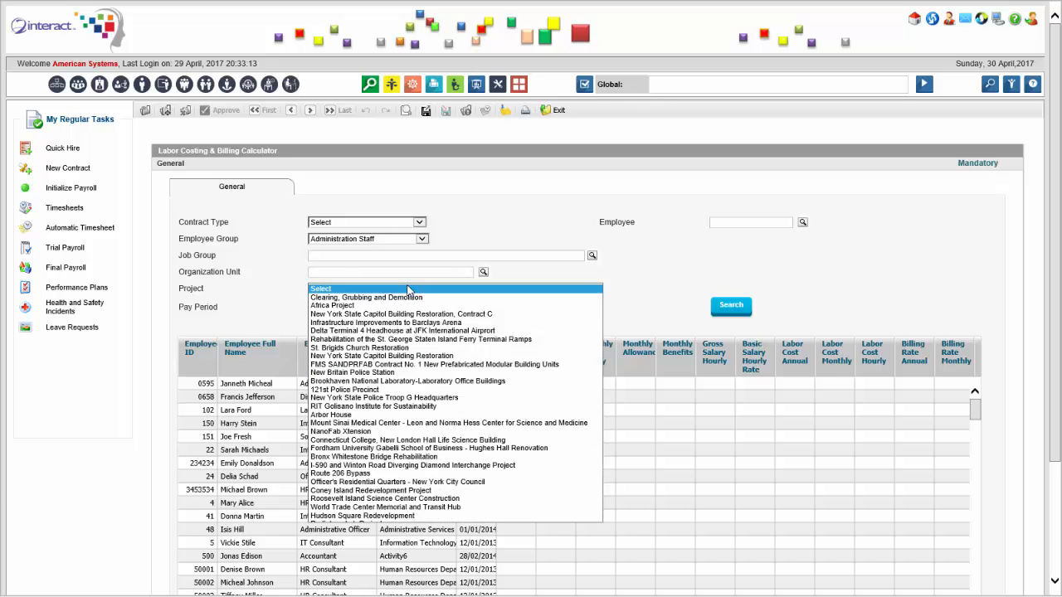
{"action": "left_click", "coordinate": [621, 295]}
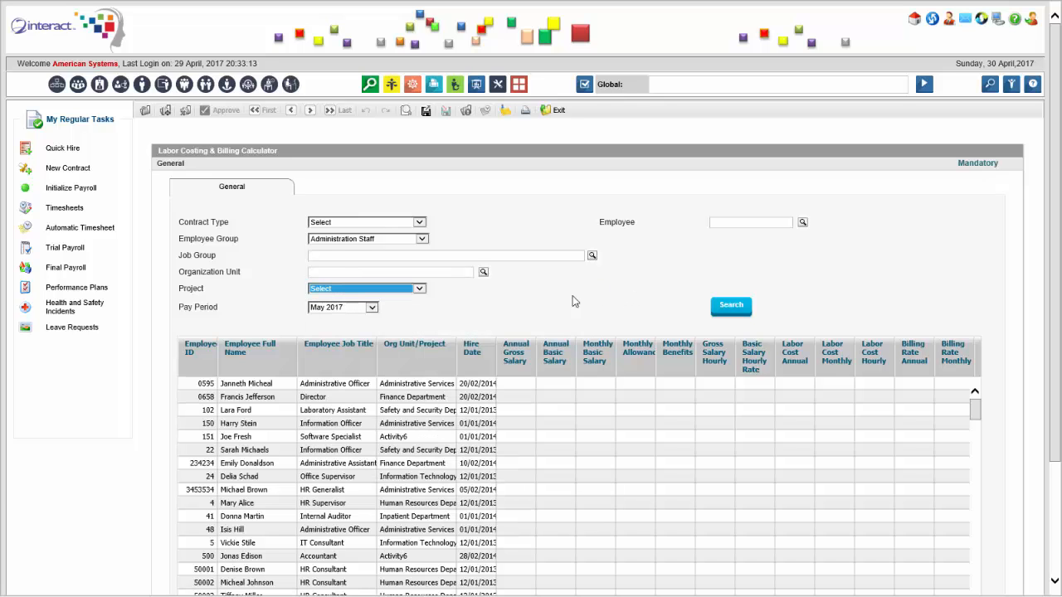
{"action": "left_click", "coordinate": [376, 307]}
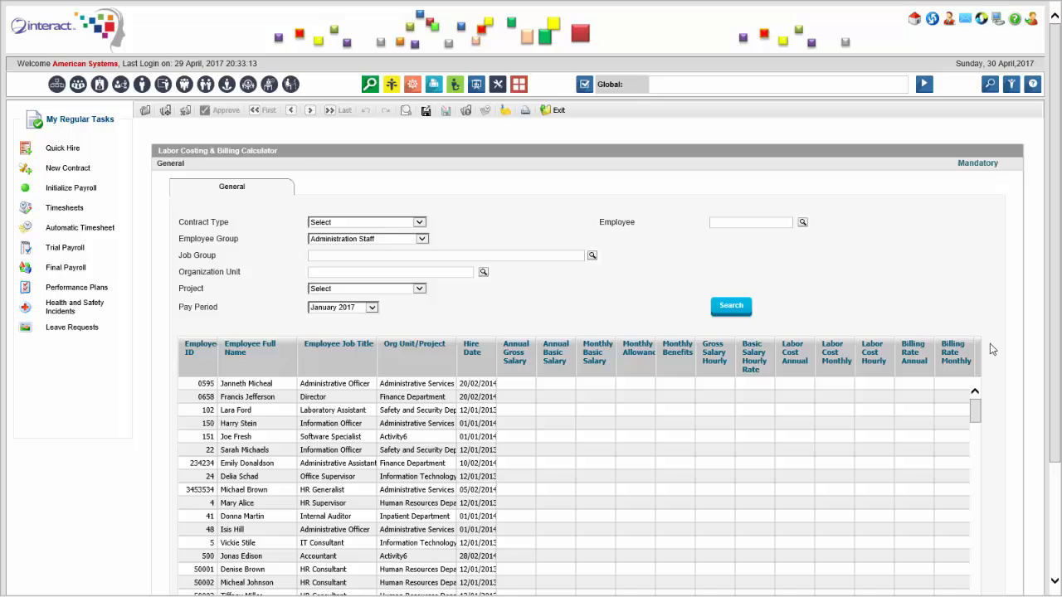
{"action": "scroll", "coordinate": [990, 350], "scroll_direction": "down", "scroll_amount": 3}
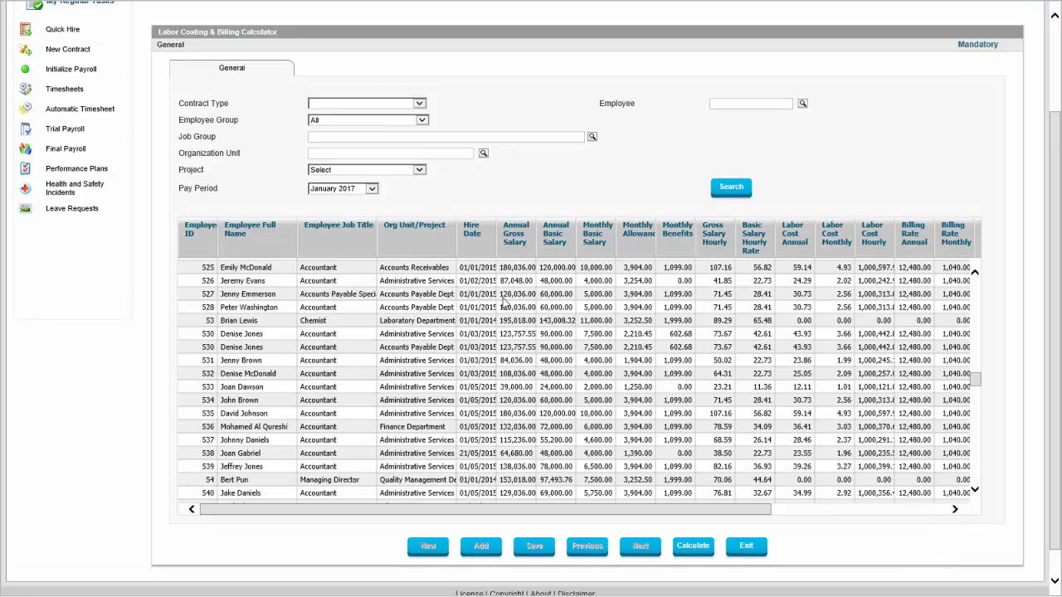
Step: Widen the Hire Date column and review the salary, labor cost, billing rate and labor burden columns from the first employee
{"action": "left_click_drag", "start_coordinate": [975, 379], "coordinate": [975, 280]}
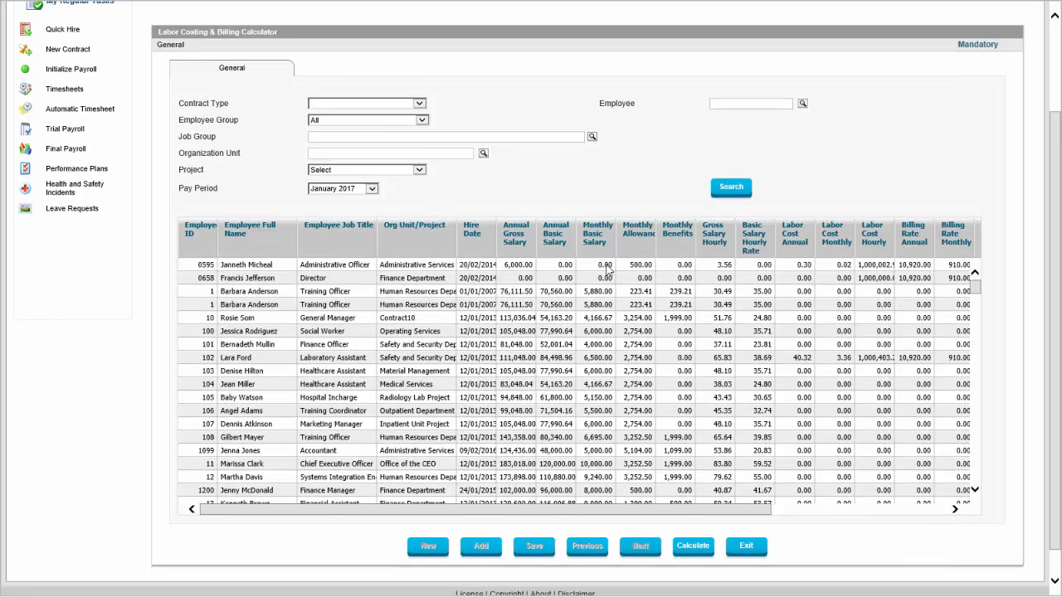
{"action": "left_click_drag", "start_coordinate": [497, 240], "coordinate": [497, 239]}
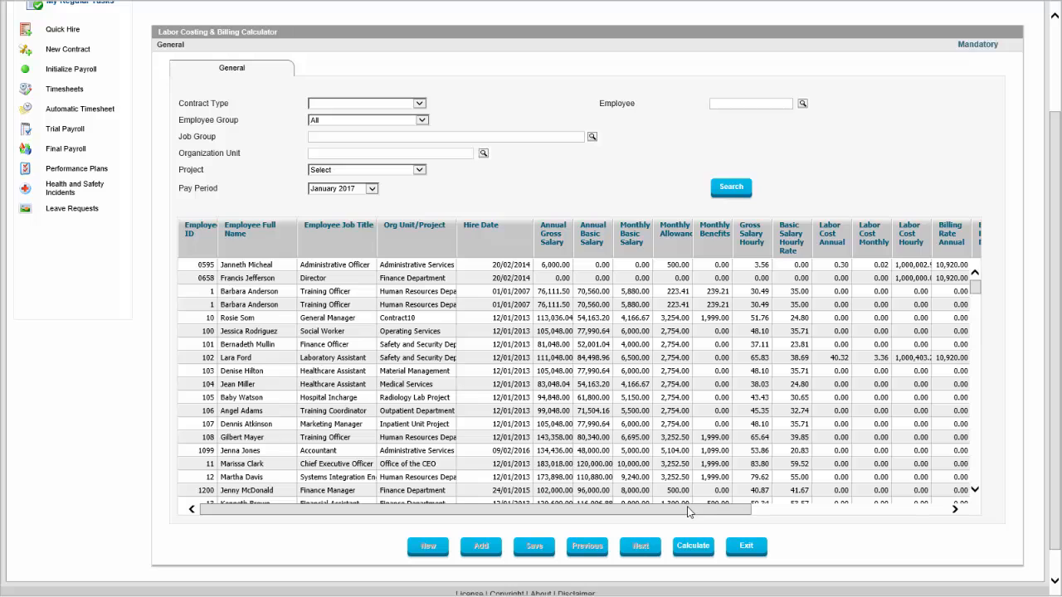
{"action": "left_click_drag", "start_coordinate": [690, 510], "coordinate": [987, 503]}
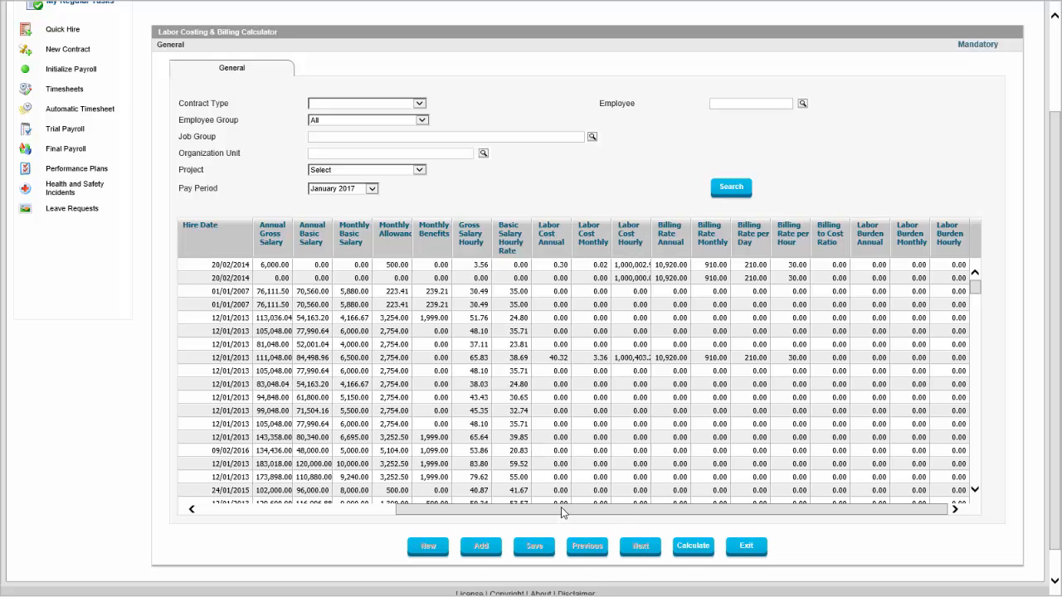
{"action": "left_click_drag", "start_coordinate": [561, 507], "coordinate": [331, 503]}
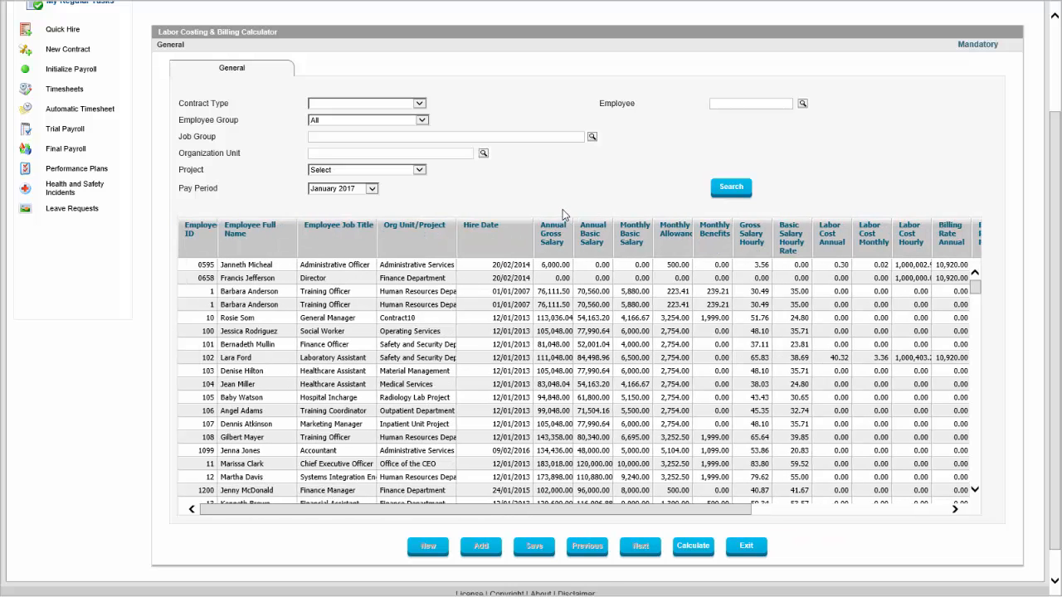
Step: Find and open the Project Labor Billing Invoices activity using the search term "project bill"
{"action": "scroll", "coordinate": [562, 210], "scroll_direction": "up", "scroll_amount": 3}
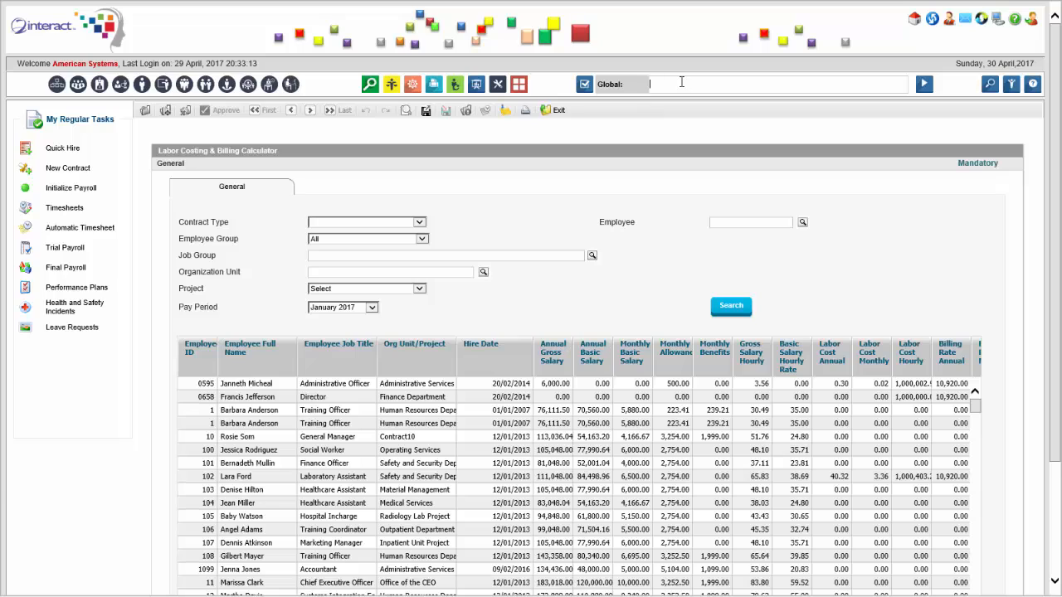
{"action": "type", "text": "project bill"}
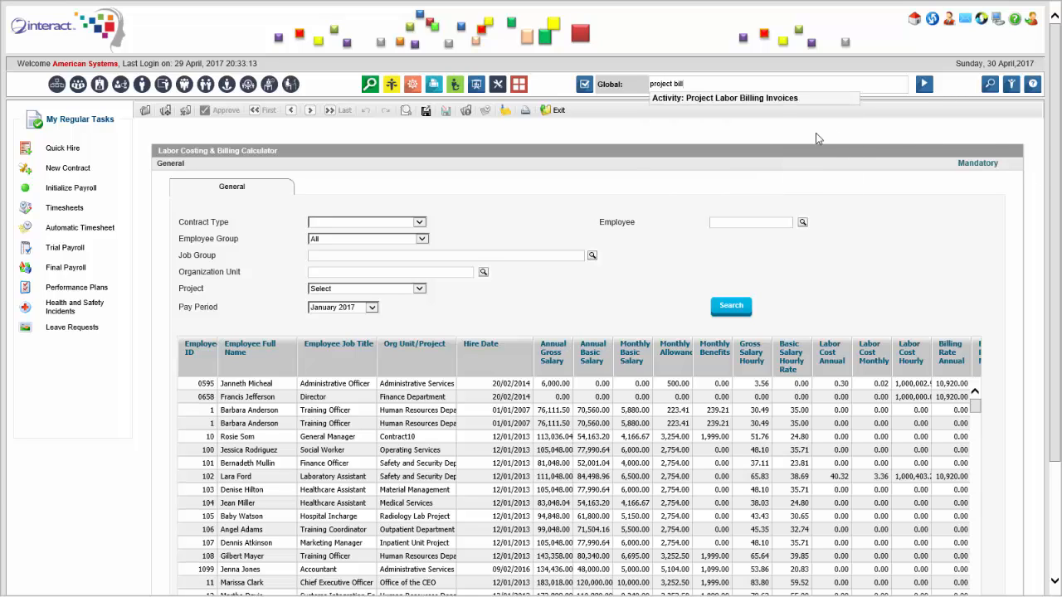
{"action": "left_click", "coordinate": [772, 98]}
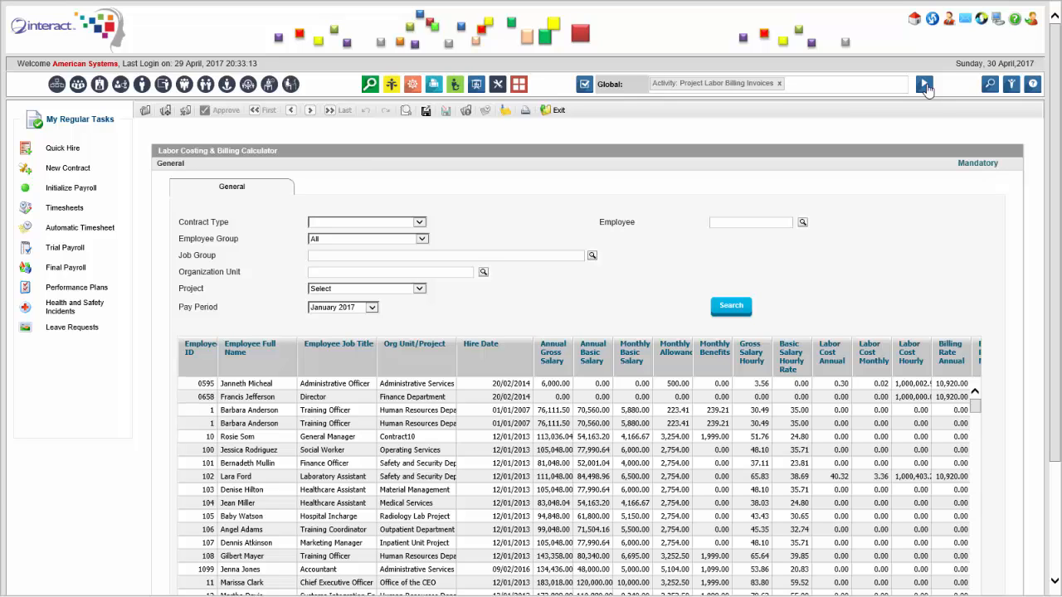
{"action": "left_click", "coordinate": [925, 86]}
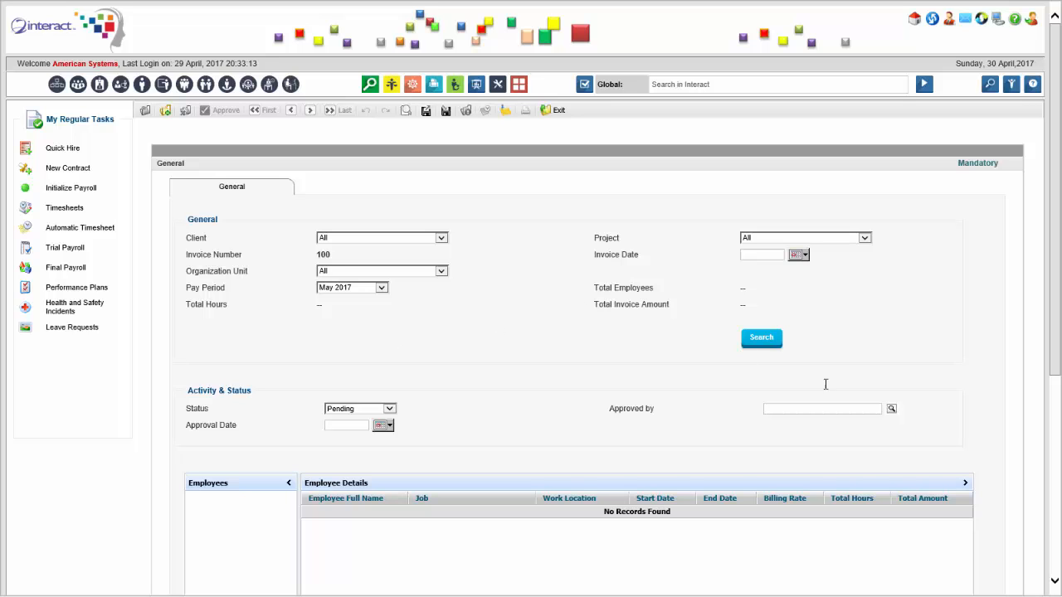
Step: Set the invoice's pay period to January 2017 and look over the status and employee details sections of the form
{"action": "left_click_drag", "start_coordinate": [1055, 143], "coordinate": [1053, 226]}
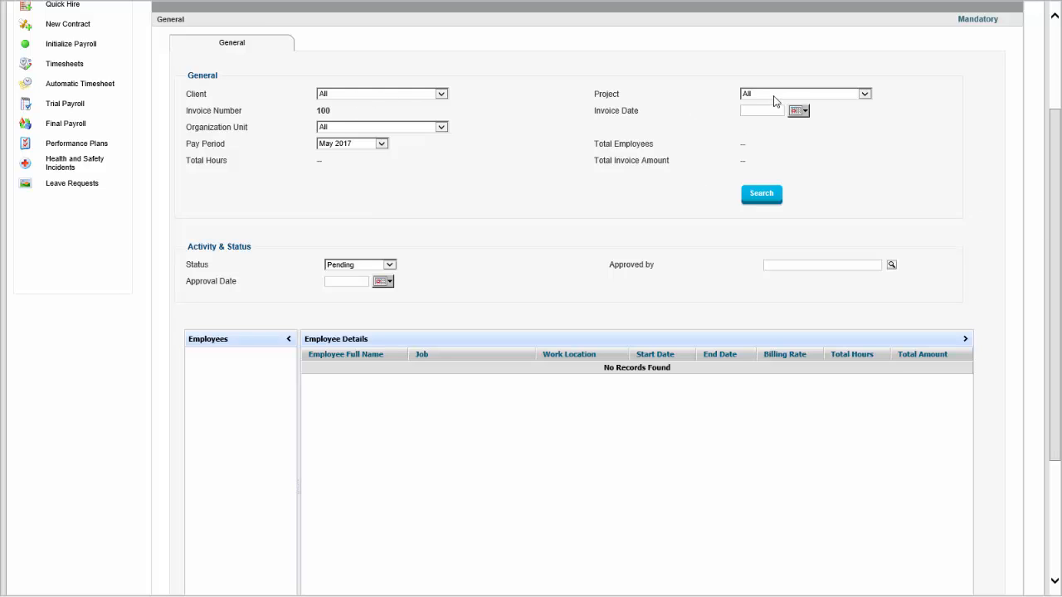
{"action": "left_click", "coordinate": [345, 144]}
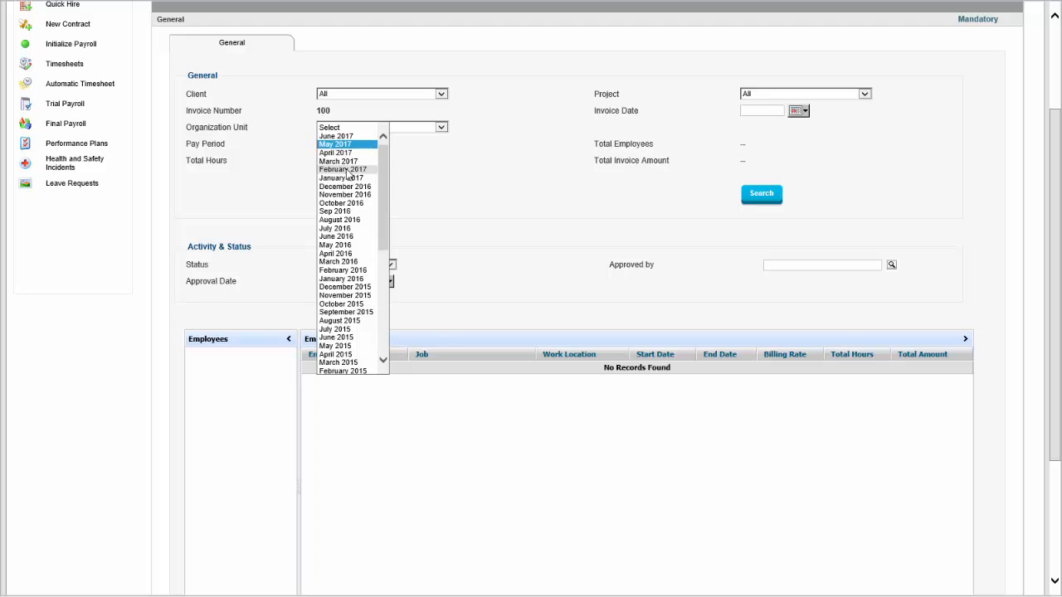
{"action": "left_click", "coordinate": [342, 177]}
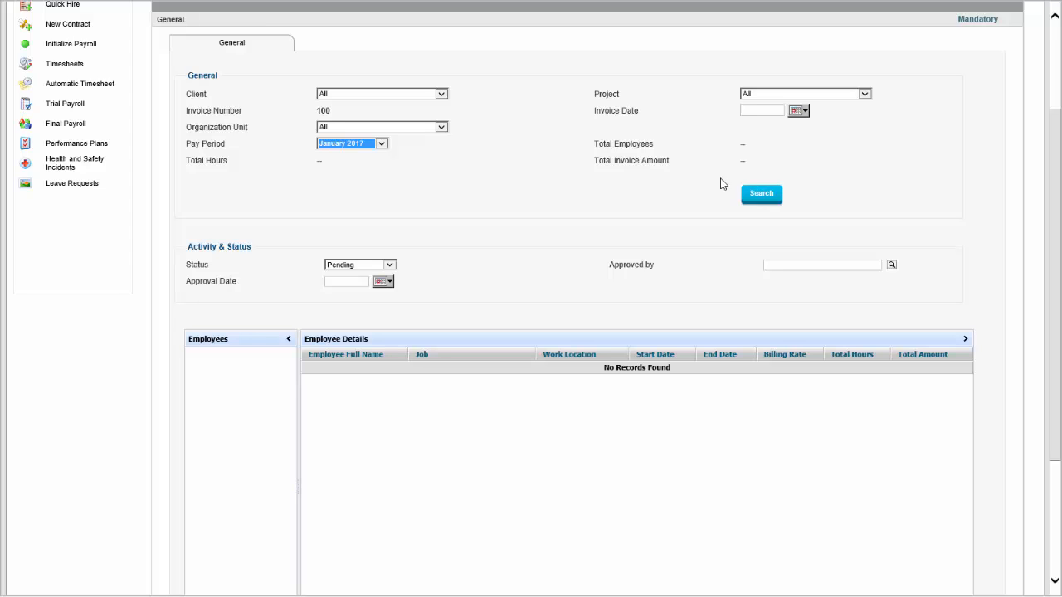
{"action": "scroll", "coordinate": [1041, 253], "scroll_direction": "down", "scroll_amount": 1}
{"action": "scroll", "coordinate": [1041, 254], "scroll_direction": "down", "scroll_amount": 1}
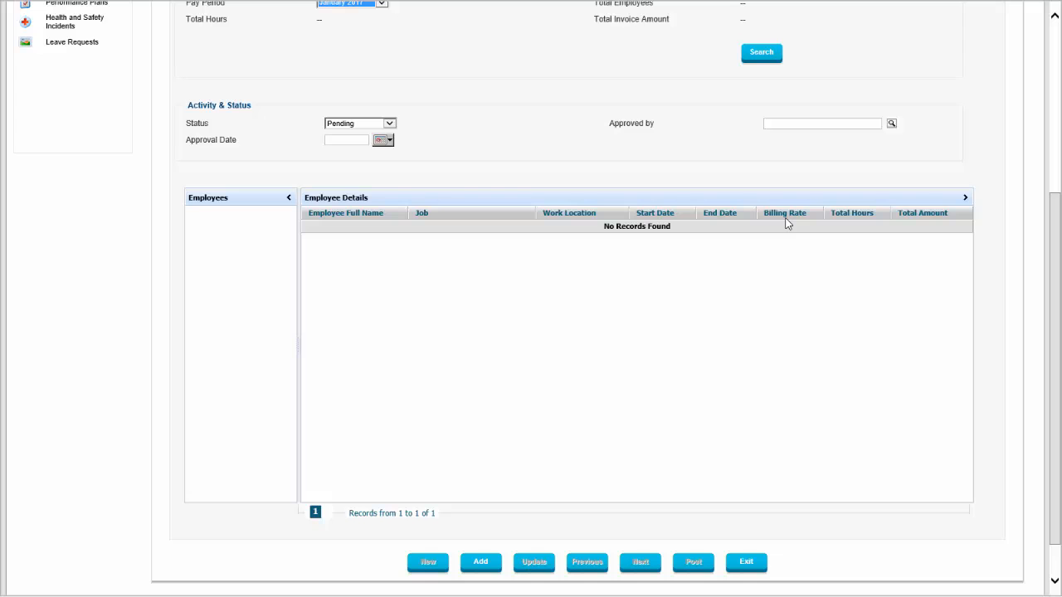
{"action": "scroll", "coordinate": [787, 222], "scroll_direction": "up", "scroll_amount": 3}
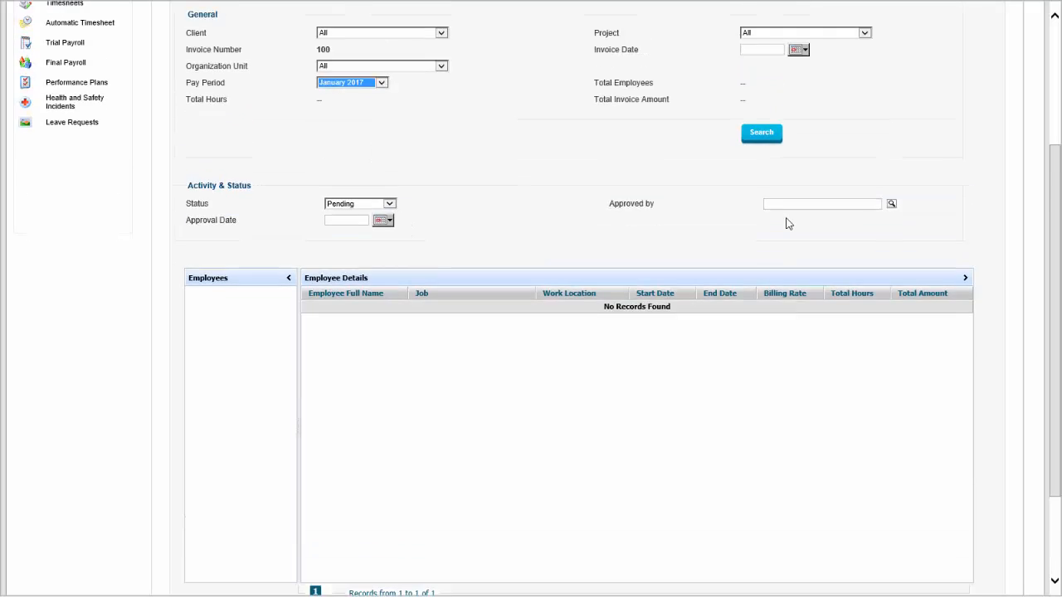